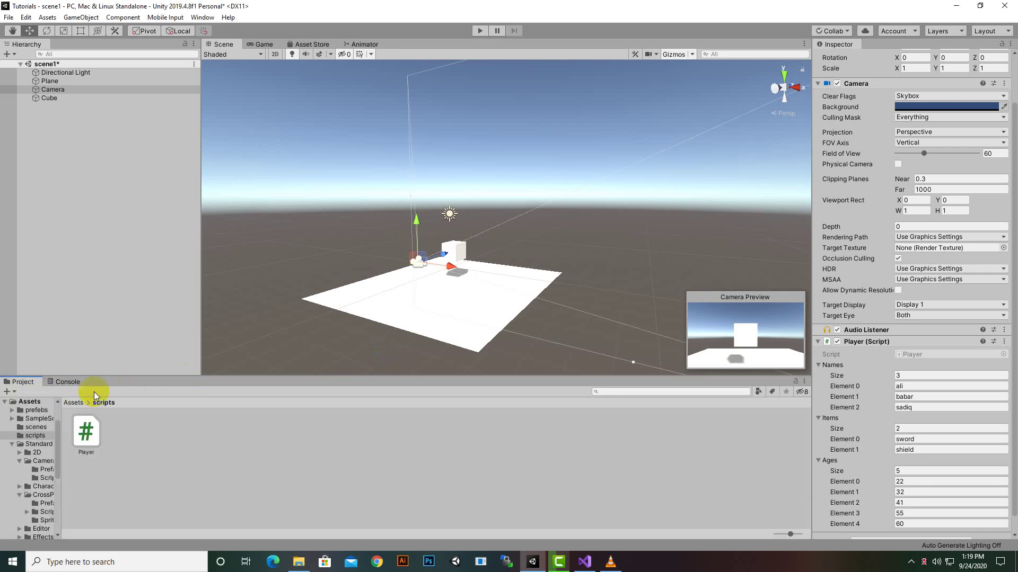
Check the Unity console messages, then bring up Player.cs in Visual Studio
{"action": "left_click", "coordinate": [65, 382]}
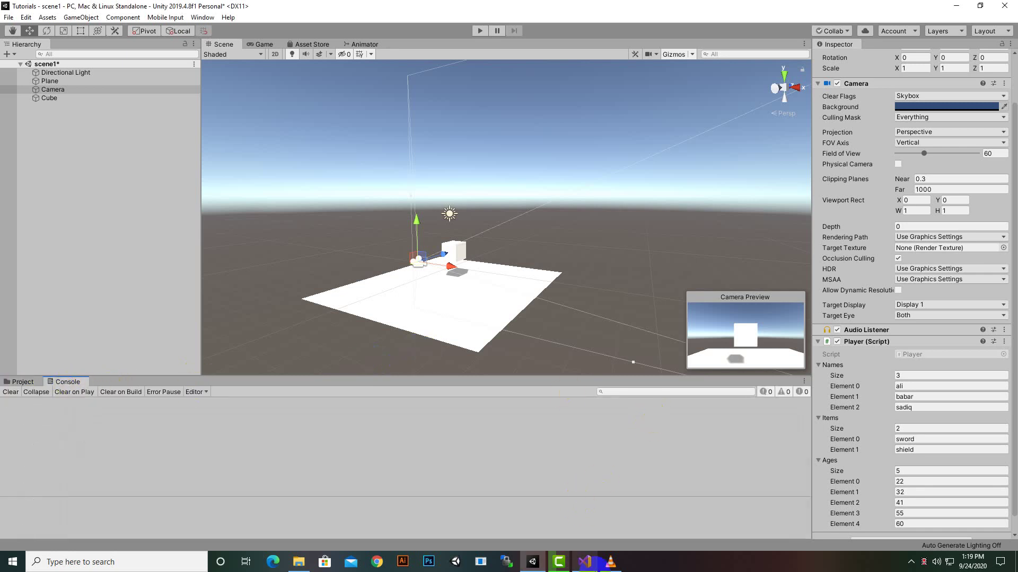
{"action": "left_click", "coordinate": [584, 562]}
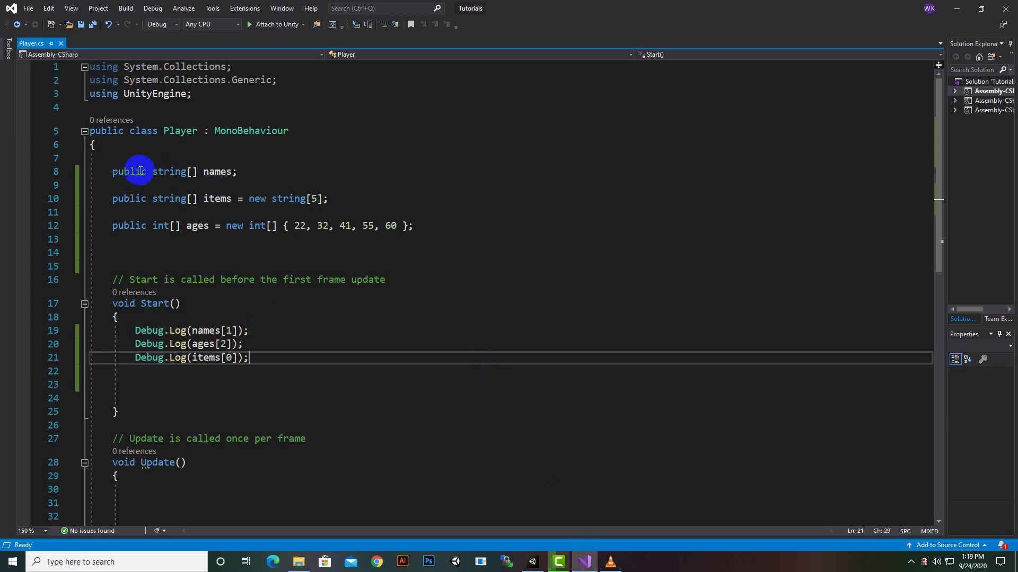
Remove the initial values from the items and ages array declarations
{"action": "left_click", "coordinate": [231, 172]}
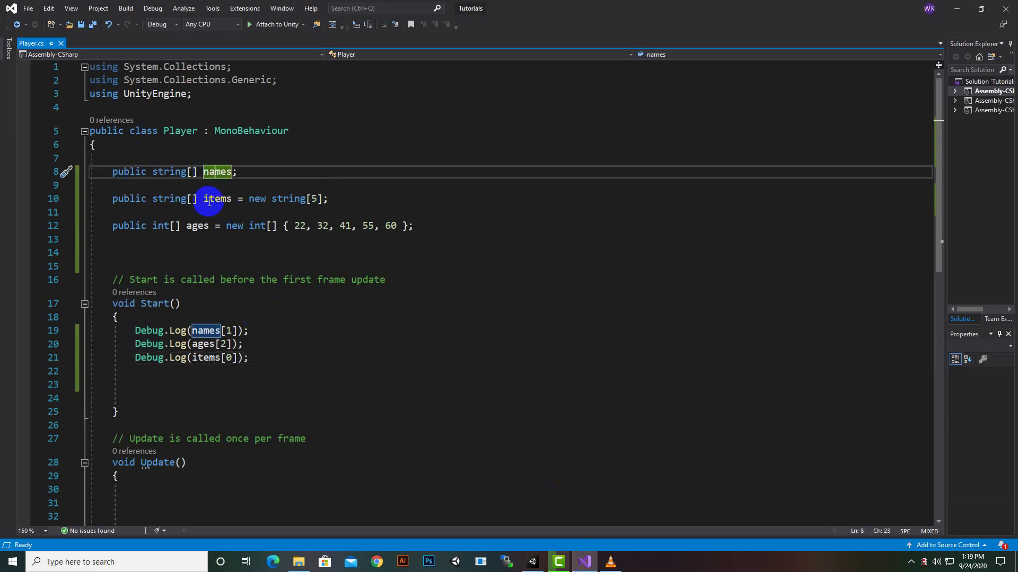
{"action": "left_click", "coordinate": [232, 199]}
{"action": "left_click", "coordinate": [239, 200]}
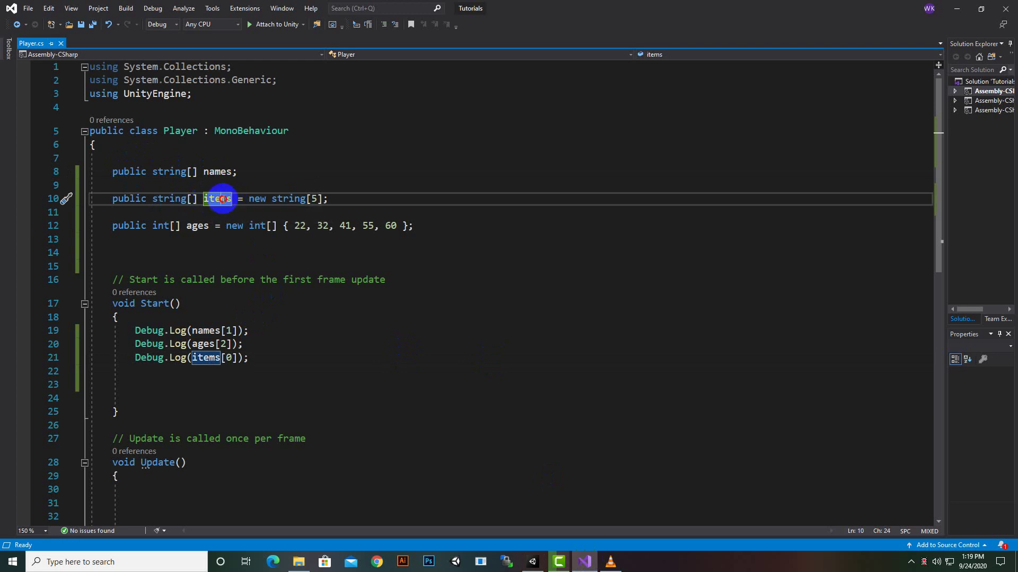
{"action": "double_click", "coordinate": [228, 199]}
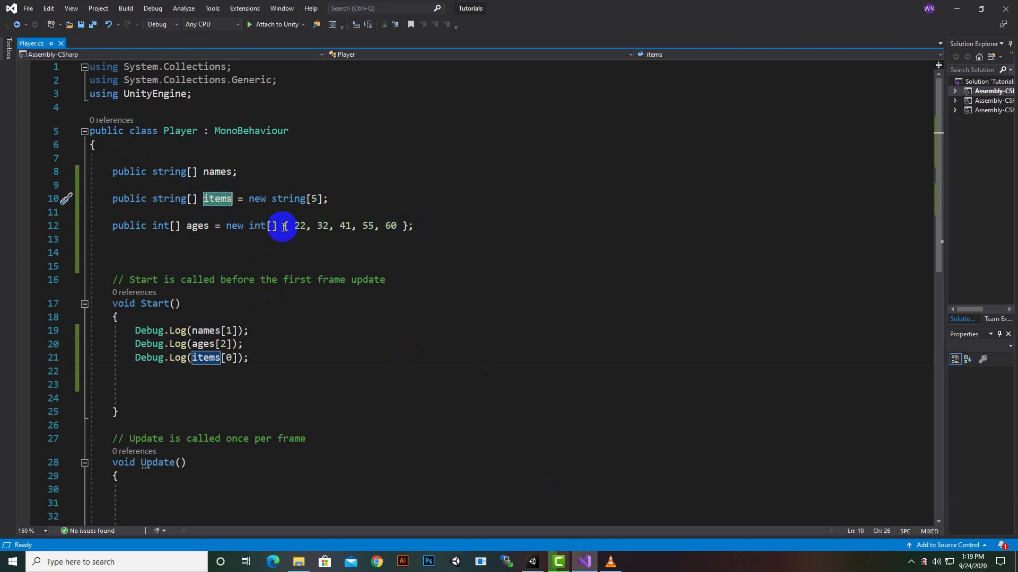
{"action": "left_click_drag", "start_coordinate": [210, 226], "coordinate": [407, 224]}
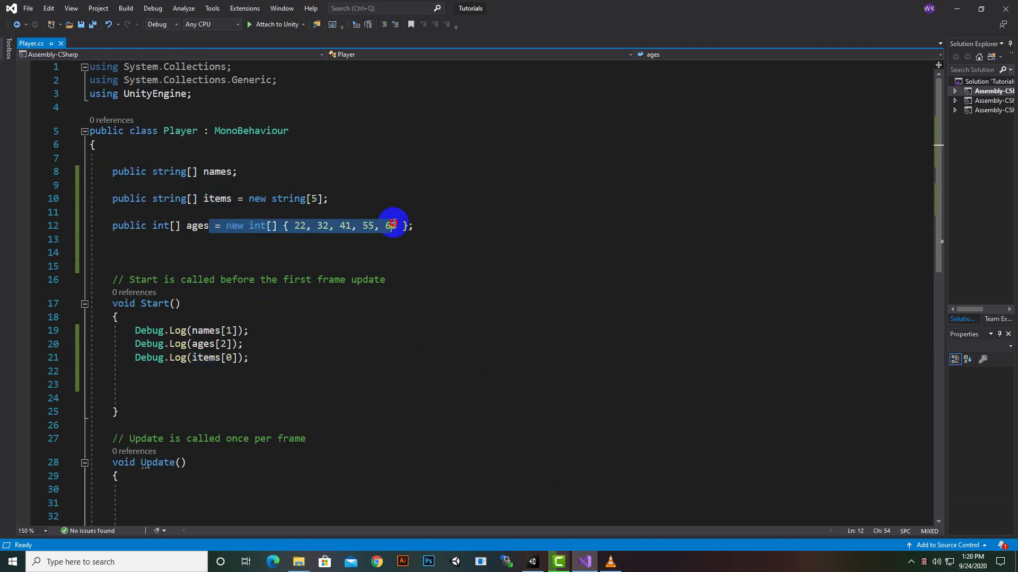
{"action": "key", "text": "Delete"}
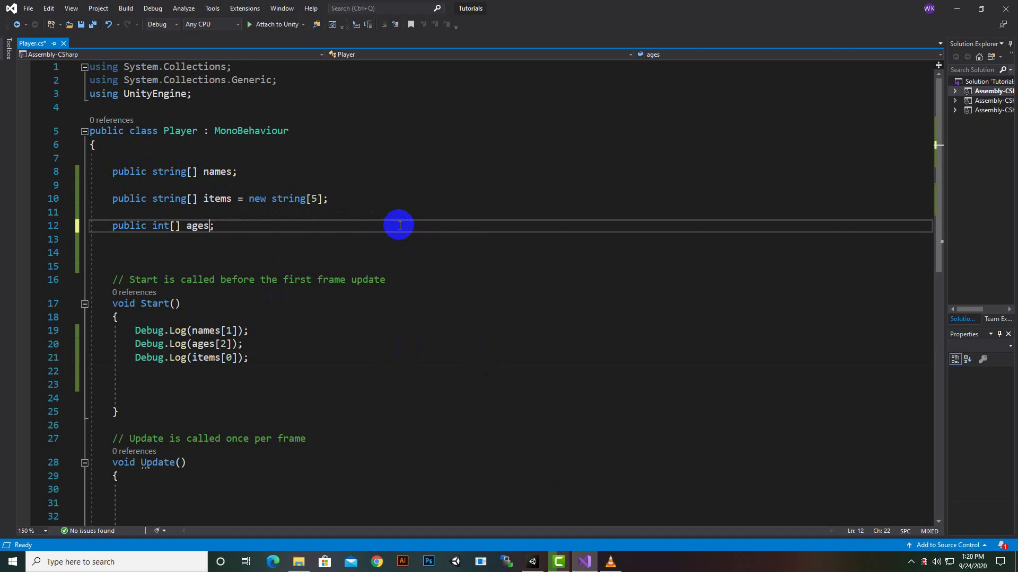
{"action": "left_click_drag", "start_coordinate": [234, 199], "coordinate": [324, 201]}
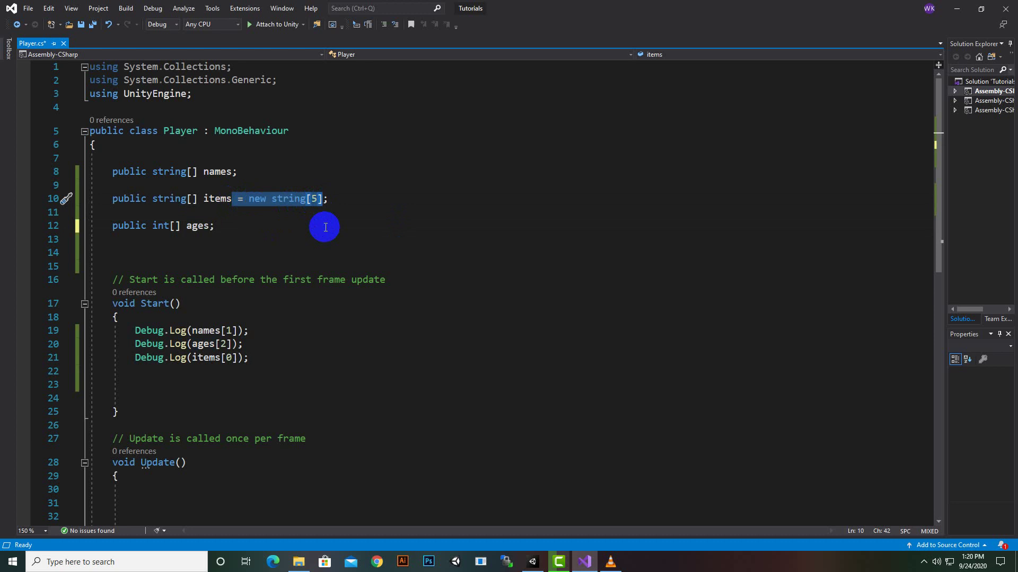
{"action": "key", "text": "BackSpace"}
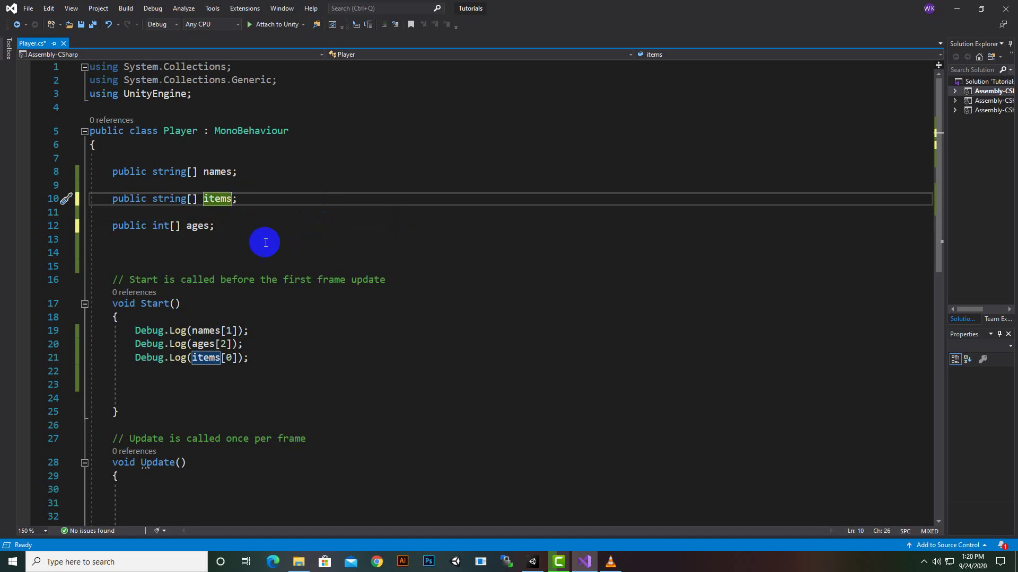
{"action": "left_click", "coordinate": [232, 198]}
{"action": "left_click_drag", "start_coordinate": [231, 198], "coordinate": [203, 198]}
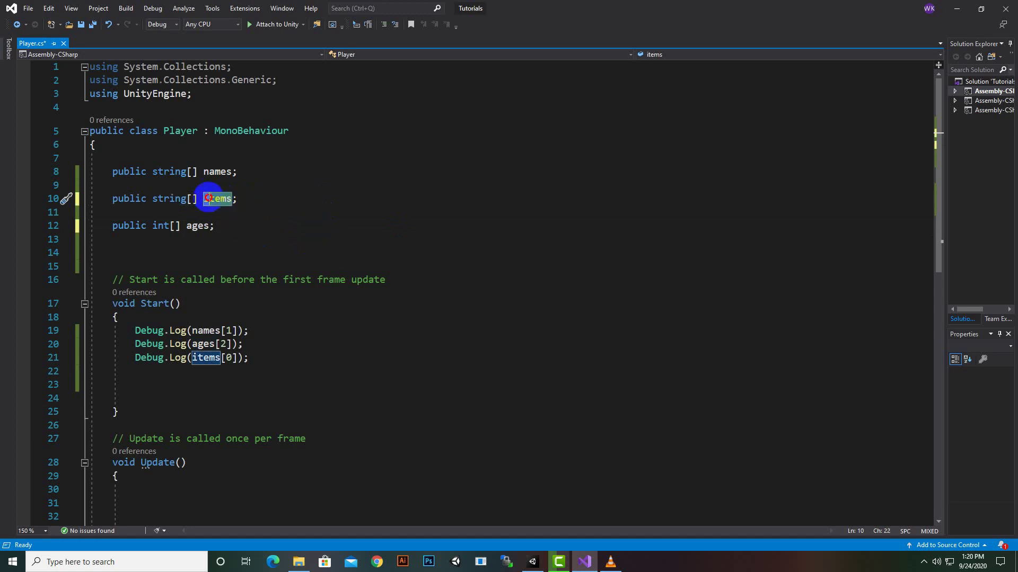
{"action": "mouse_move", "coordinate": [217, 199]}
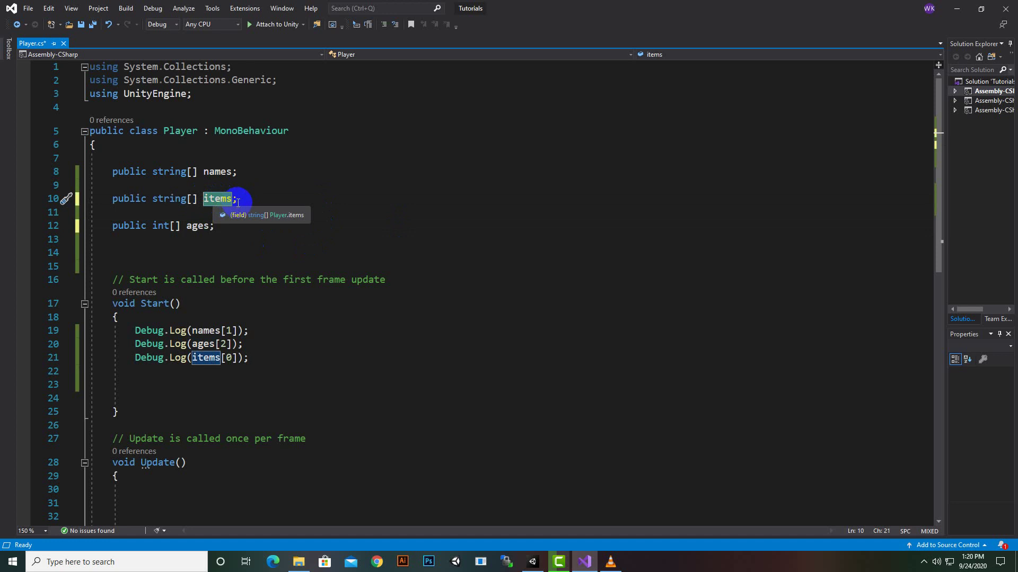
{"action": "left_click", "coordinate": [240, 200]}
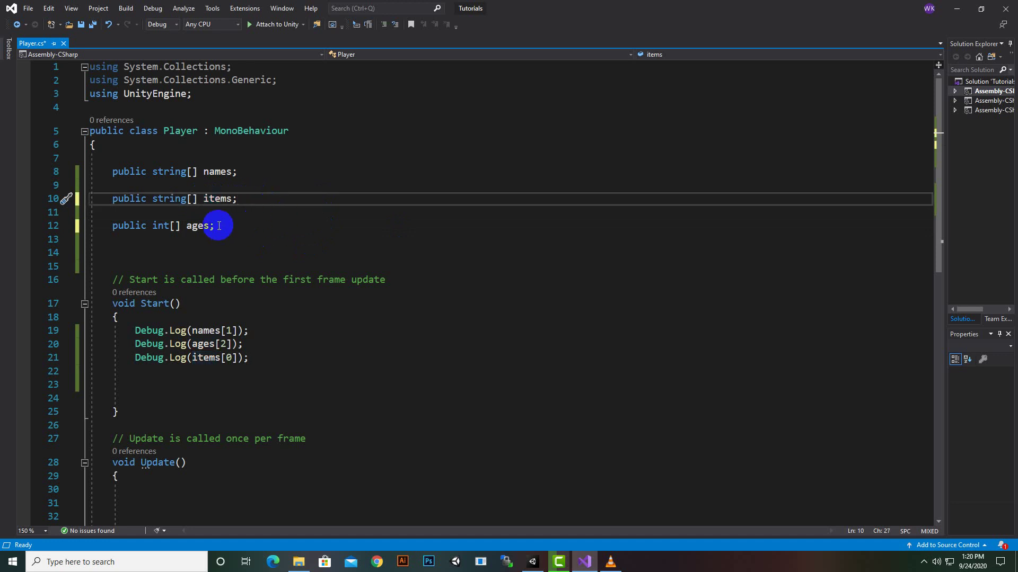
{"action": "left_click_drag", "start_coordinate": [214, 226], "coordinate": [111, 226]}
{"action": "left_click", "coordinate": [353, 215]}
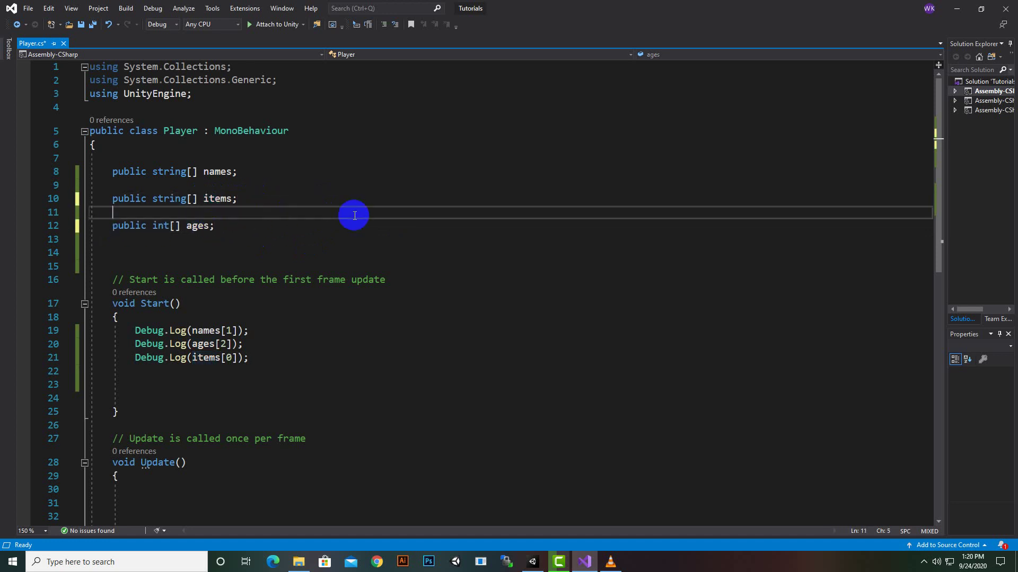
Delete the three Debug.Log lines from Start() and save Player.cs
{"action": "scroll", "coordinate": [339, 225], "scroll_direction": "down", "scroll_amount": 4}
{"action": "left_click_drag", "start_coordinate": [126, 167], "coordinate": [270, 190]}
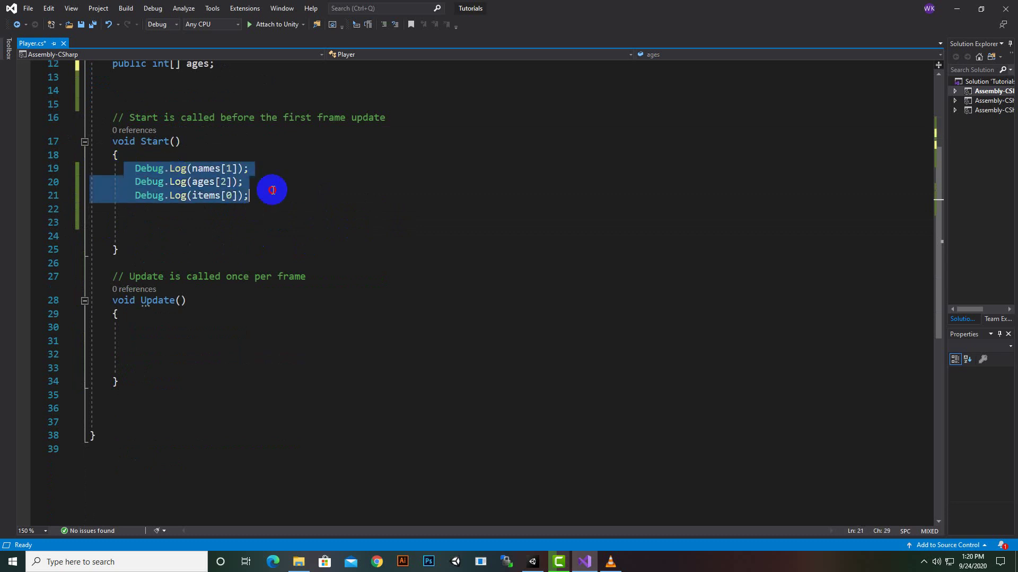
{"action": "key", "text": "Delete"}
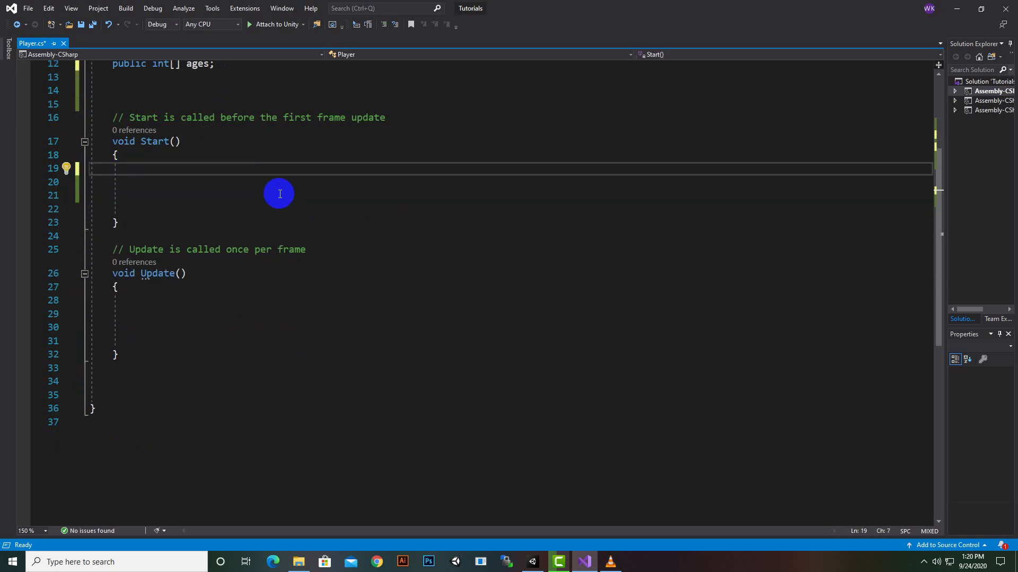
{"action": "key", "text": "ctrl+s"}
{"action": "scroll", "coordinate": [273, 223], "scroll_direction": "up", "scroll_amount": 3}
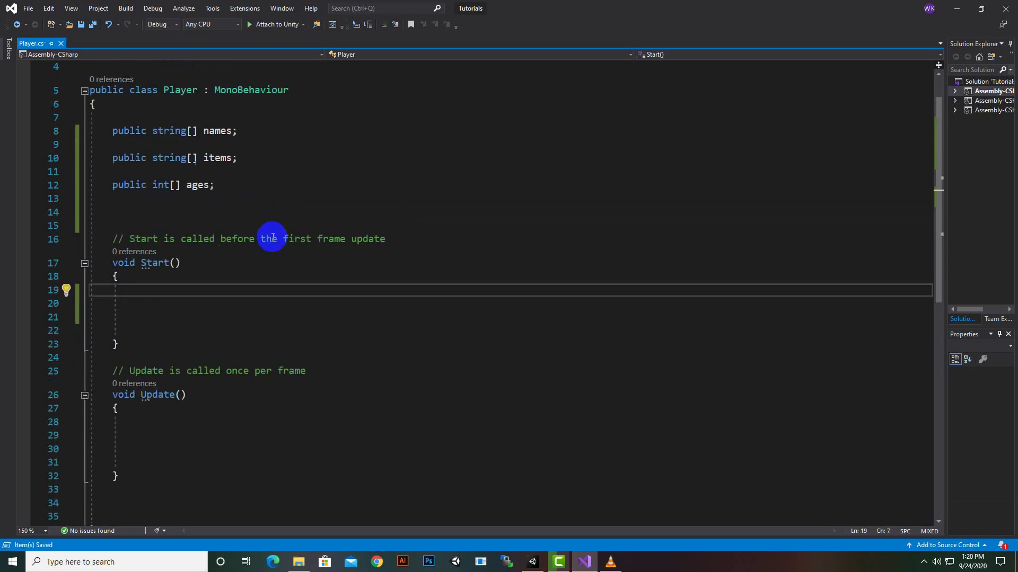
{"action": "scroll", "coordinate": [243, 218], "scroll_direction": "up", "scroll_amount": 1}
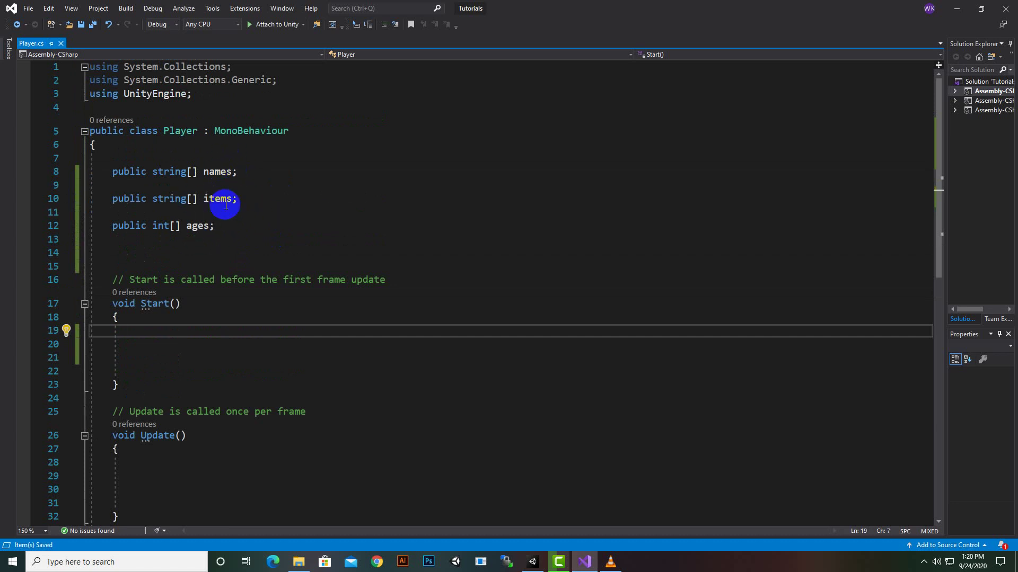
Clear the Unity console and Reset the Player (Script) component so its arrays become size 0
{"action": "left_click", "coordinate": [533, 562]}
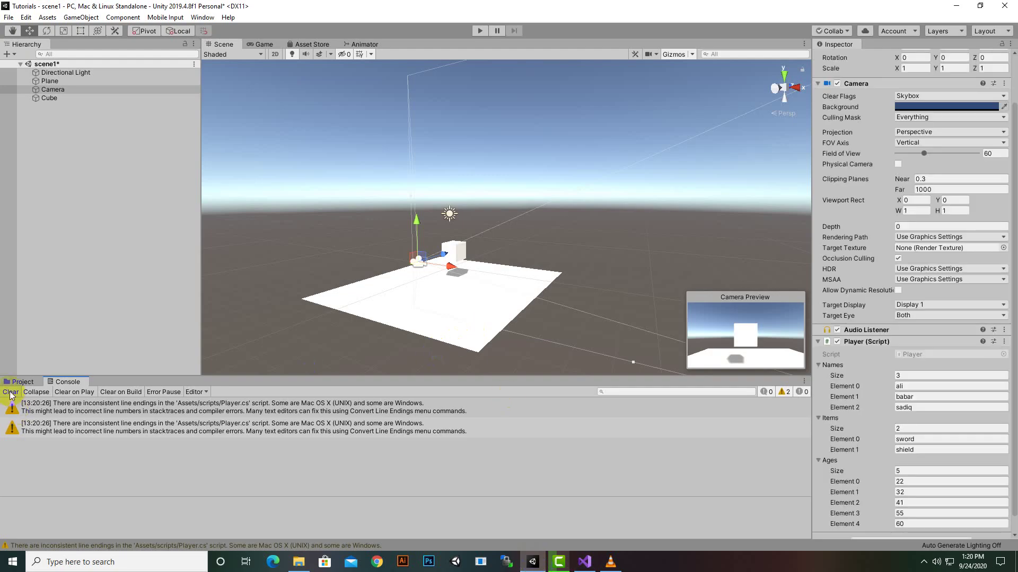
{"action": "left_click", "coordinate": [10, 391]}
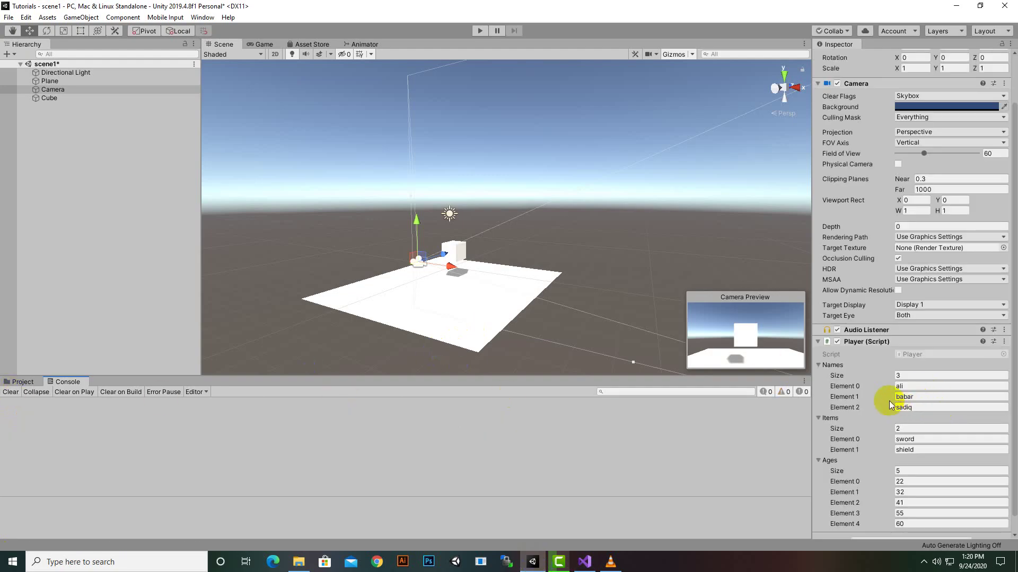
{"action": "scroll", "coordinate": [889, 400], "scroll_direction": "down", "scroll_amount": 1}
{"action": "left_click", "coordinate": [1004, 325]}
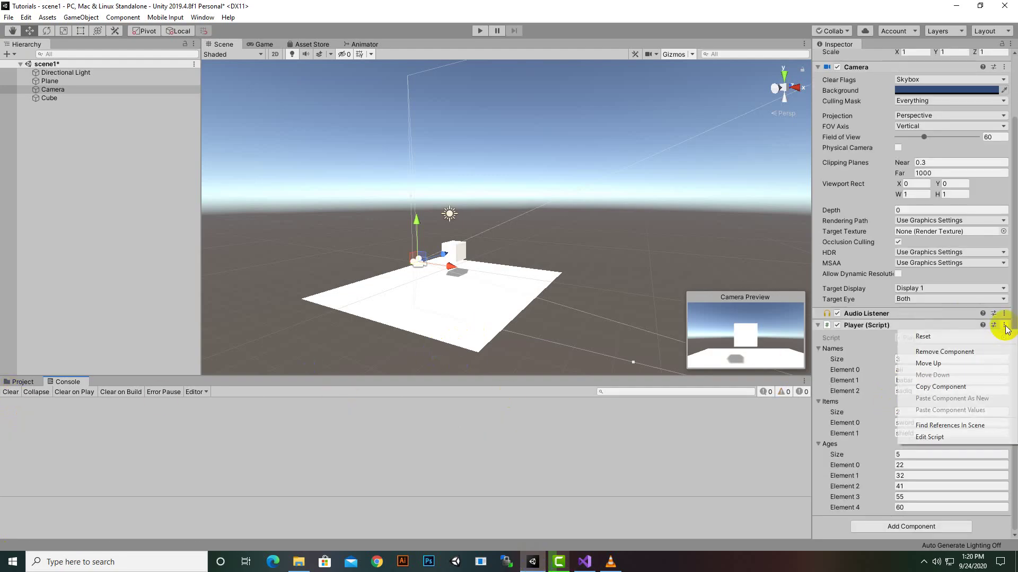
{"action": "left_click", "coordinate": [968, 338]}
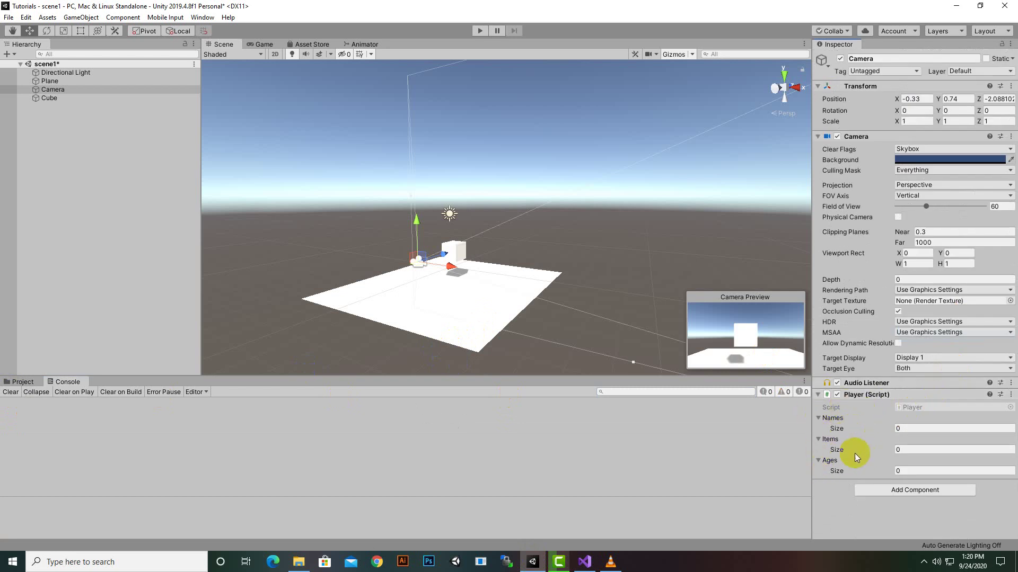
Set the Names, Items and Ages array sizes to 3
{"action": "left_click", "coordinate": [909, 429]}
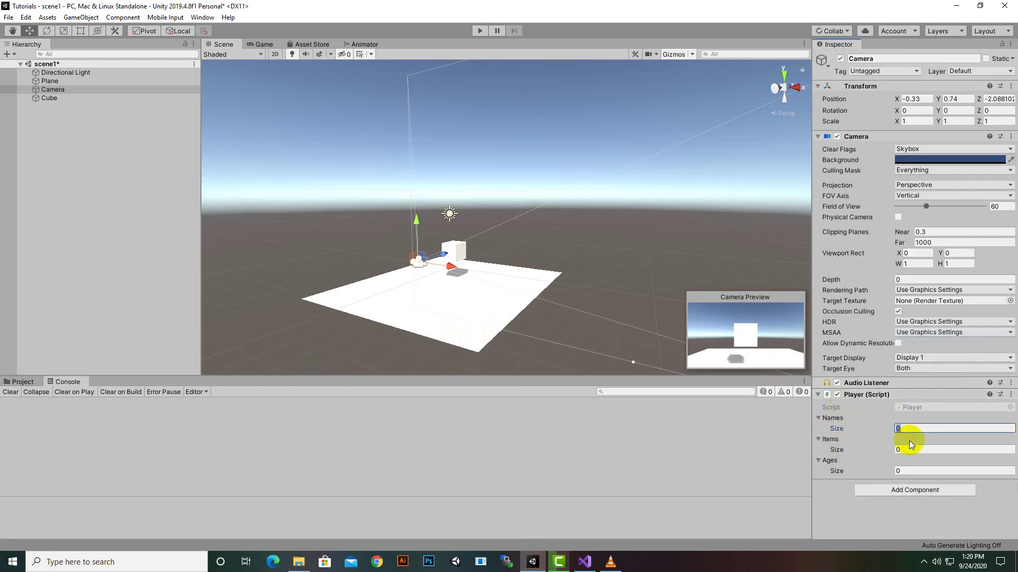
{"action": "type", "text": "3"}
{"action": "key", "text": "Return"}
{"action": "left_click", "coordinate": [911, 482]}
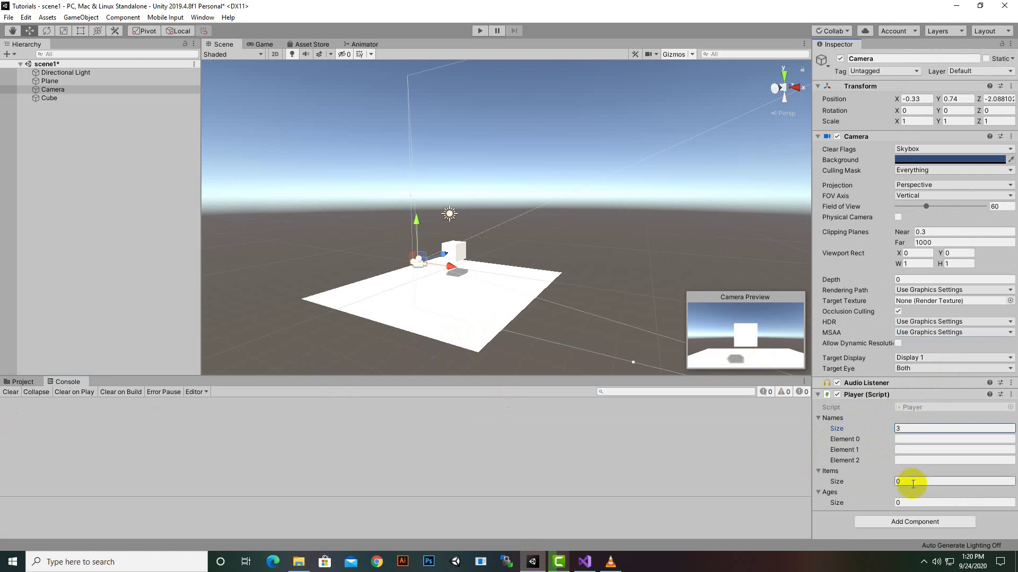
{"action": "type", "text": "3"}
{"action": "key", "text": "Return"}
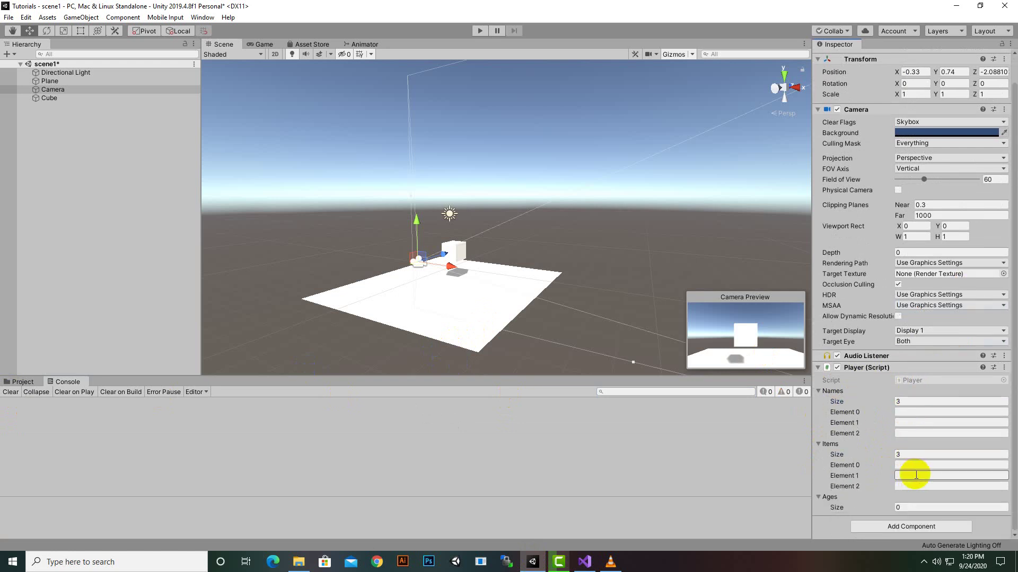
{"action": "left_click", "coordinate": [911, 508]}
{"action": "type", "text": "3"}
{"action": "key", "text": "Return"}
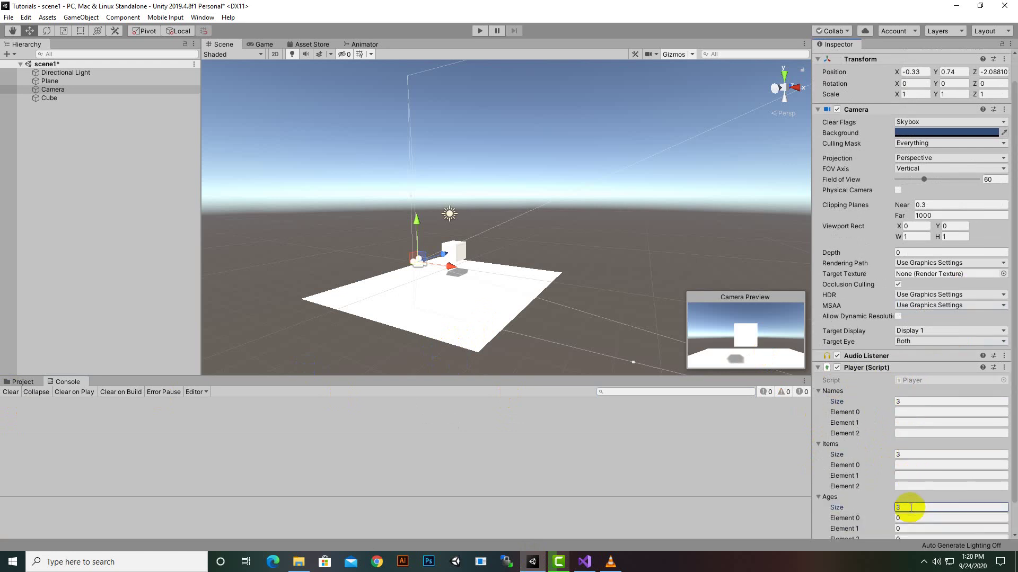
{"action": "scroll", "coordinate": [901, 464], "scroll_direction": "down", "scroll_amount": 1}
Enter the names ali, babar and sadiq
{"action": "left_click", "coordinate": [904, 387]}
{"action": "type", "text": "ali"}
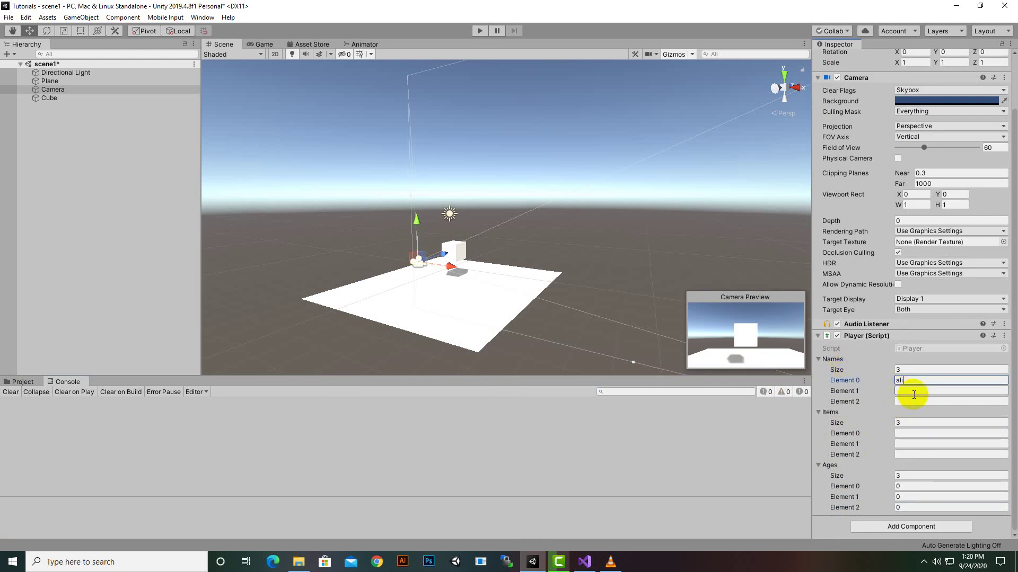
{"action": "left_click", "coordinate": [910, 391]}
{"action": "type", "text": "babar"}
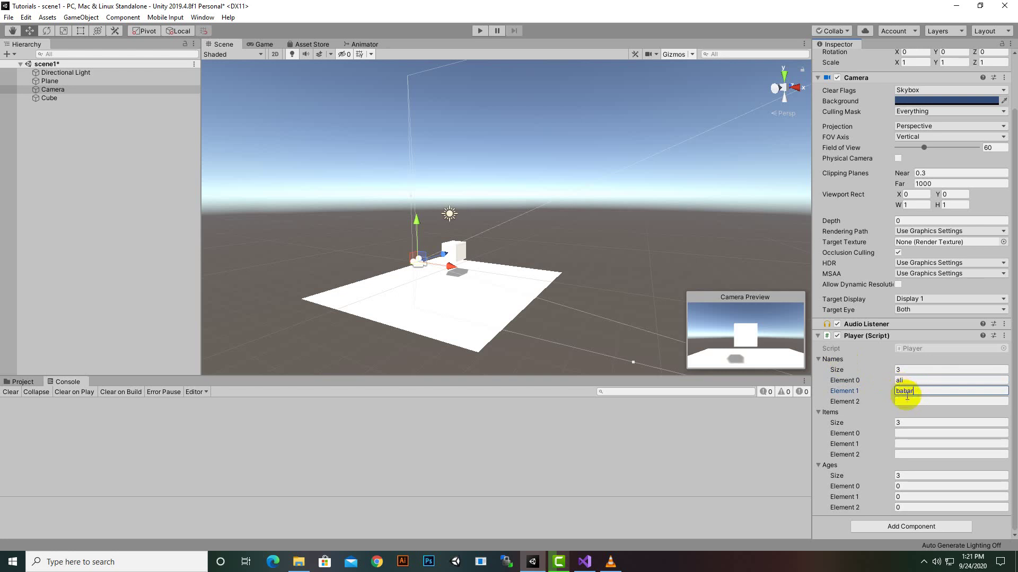
{"action": "left_click", "coordinate": [926, 401]}
{"action": "type", "text": "sadiq"}
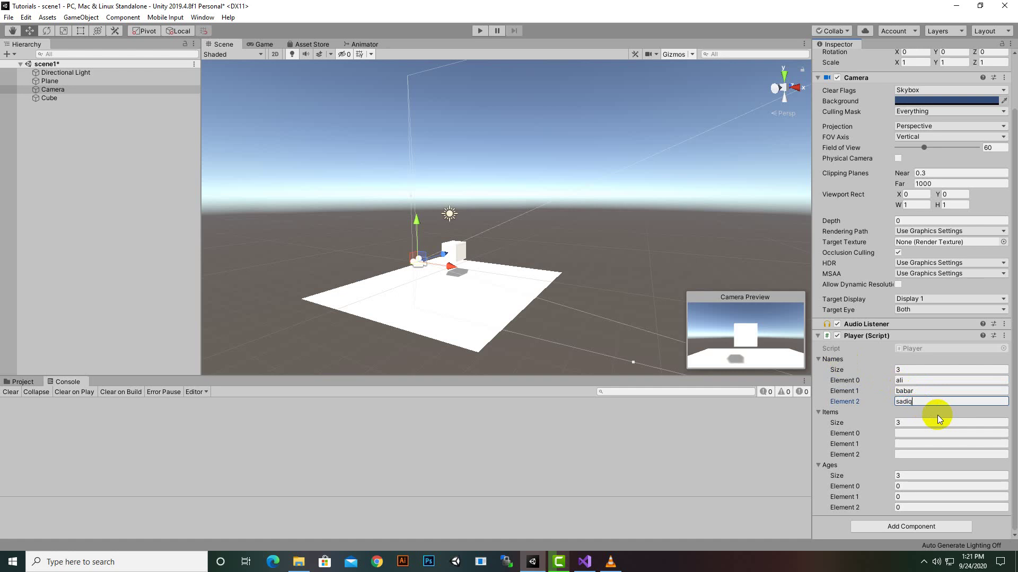
Fill items with sword, archery, gun and ages with 32, 33, 45
{"action": "left_click", "coordinate": [938, 434]}
{"action": "type", "text": "sword"}
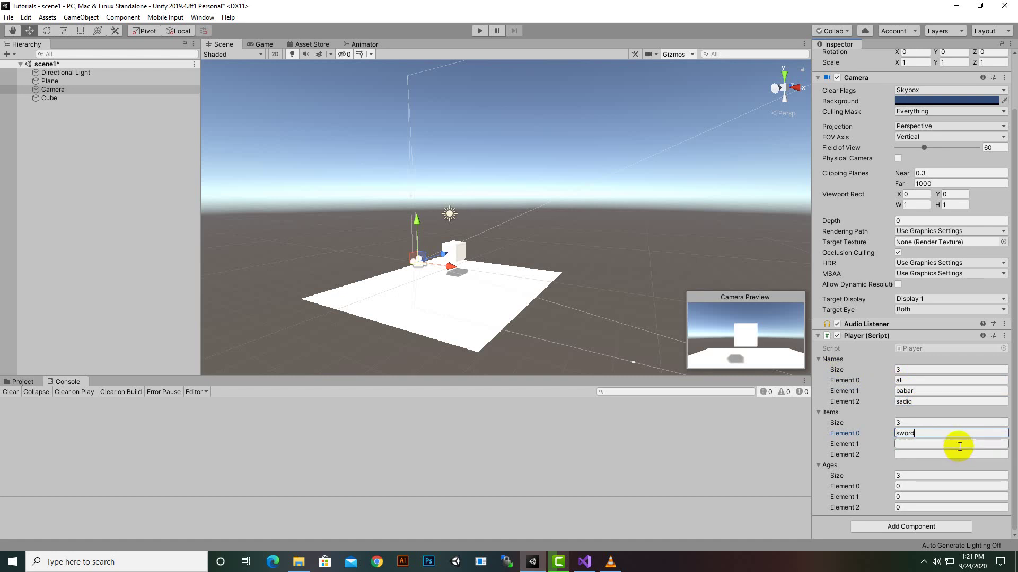
{"action": "left_click", "coordinate": [970, 445]}
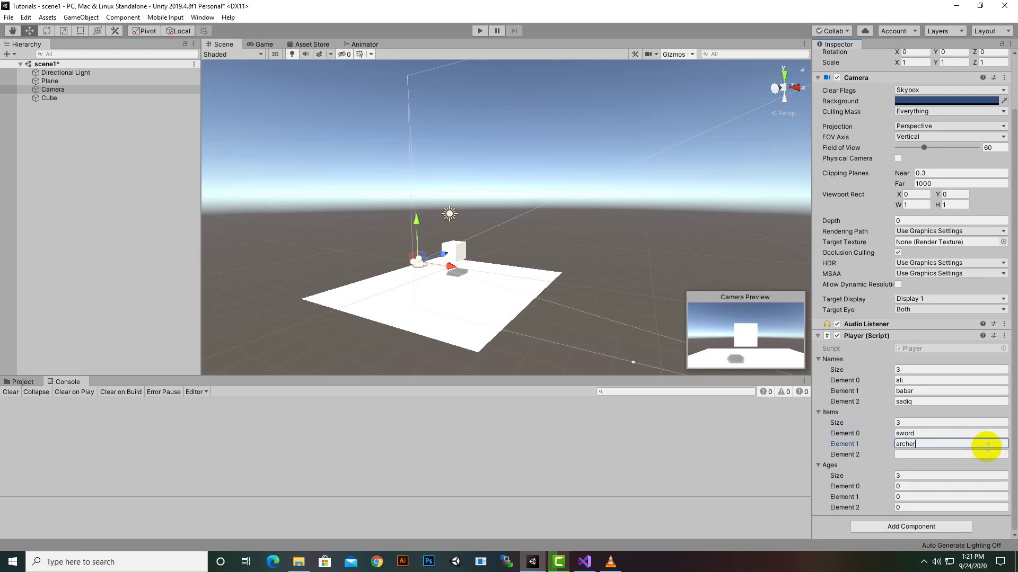
{"action": "left_click", "coordinate": [992, 456]}
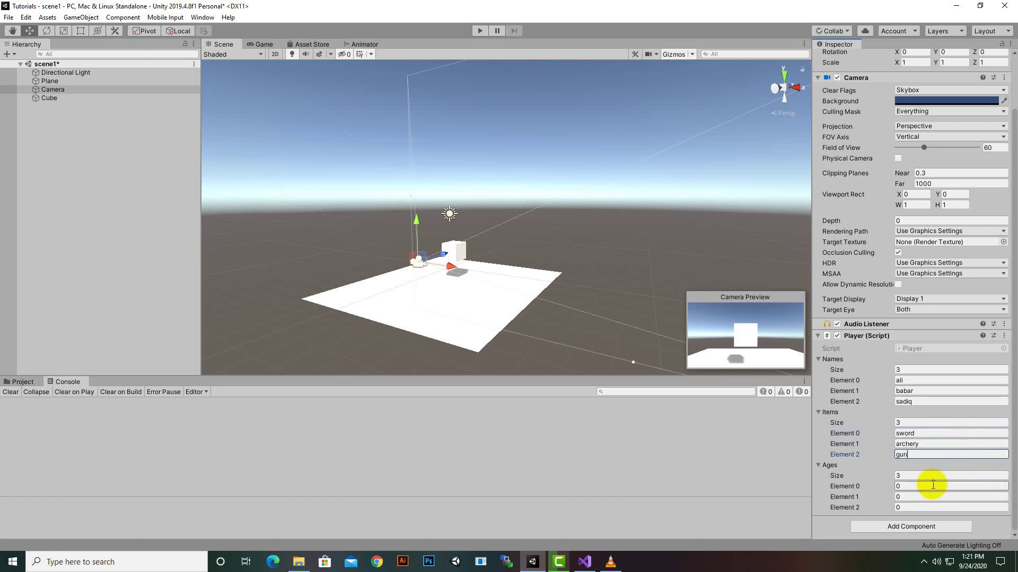
{"action": "left_click", "coordinate": [951, 484]}
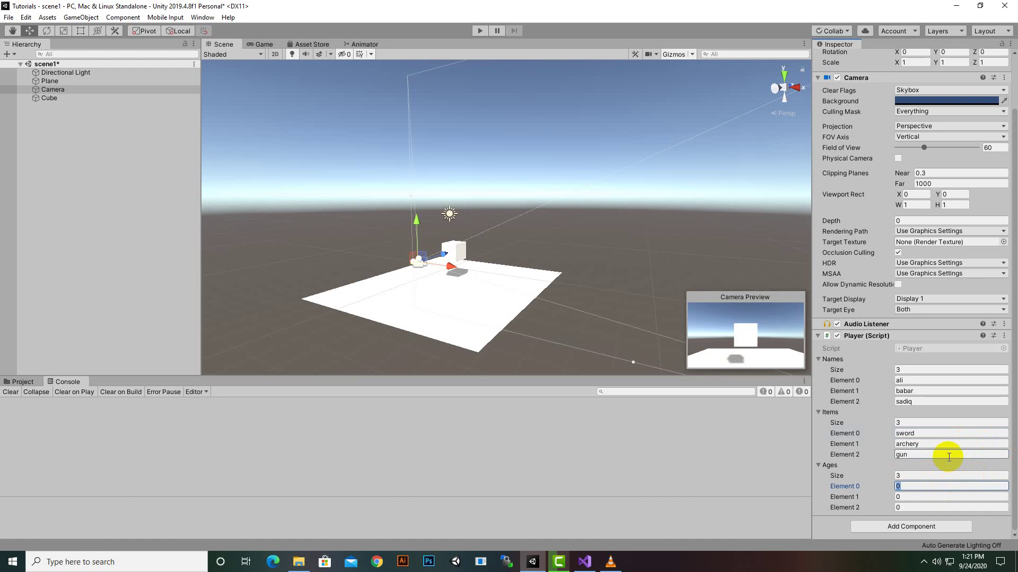
{"action": "left_click", "coordinate": [923, 497]}
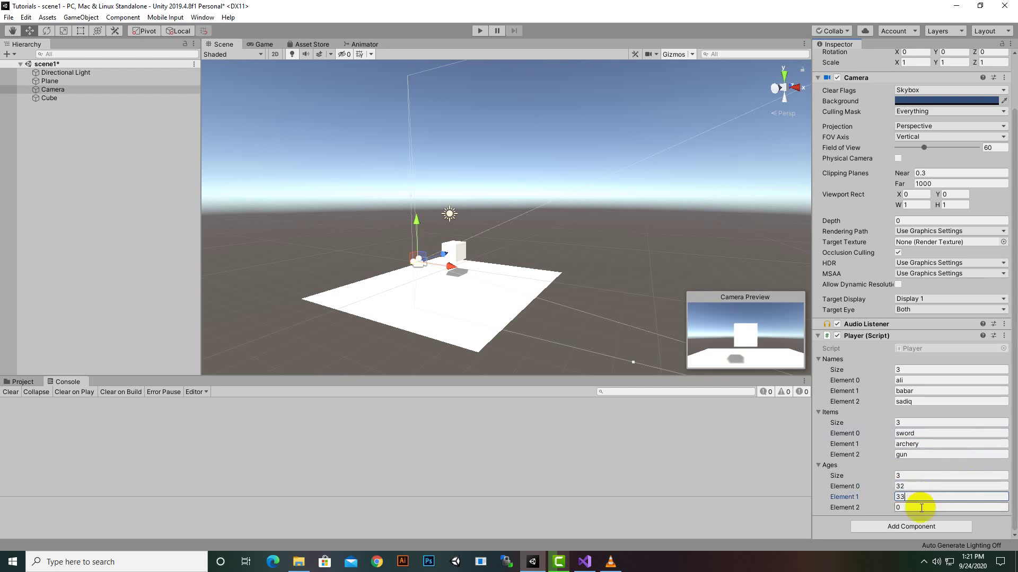
{"action": "left_click", "coordinate": [921, 507]}
{"action": "type", "text": "45"}
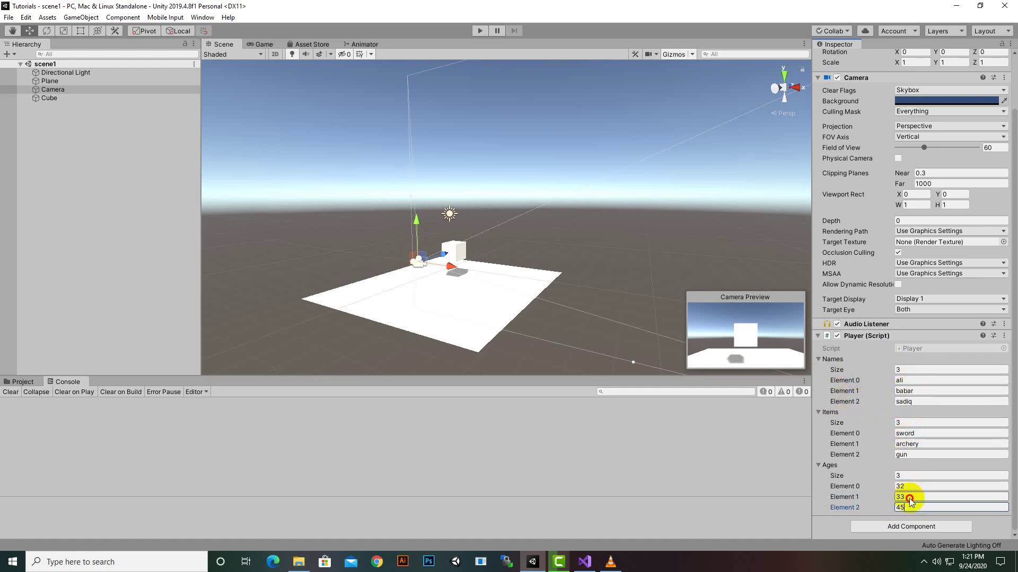
{"action": "left_click", "coordinate": [909, 497]}
Review the entered names, items and ages in the Inspector
{"action": "left_click", "coordinate": [912, 380]}
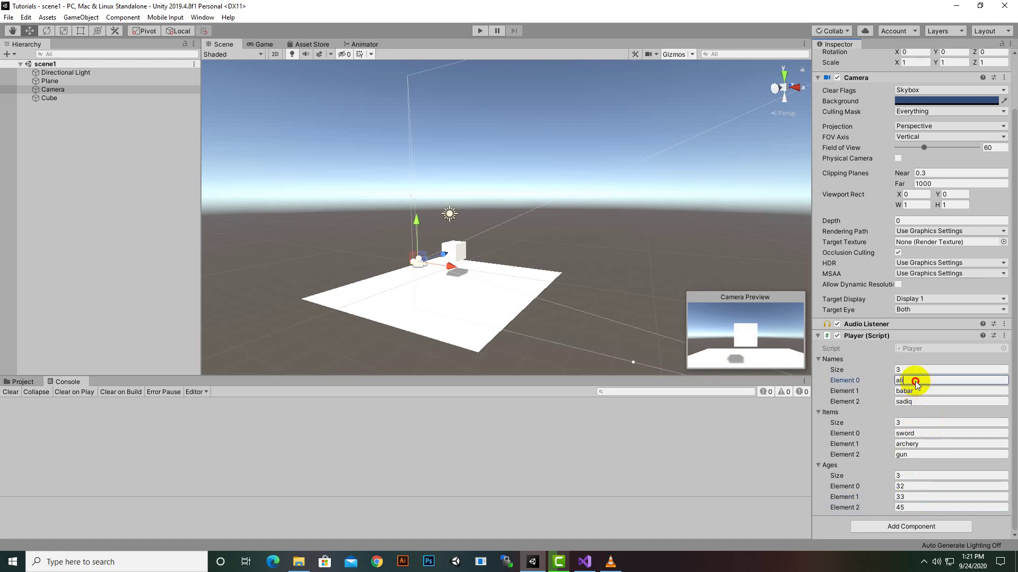
{"action": "left_click", "coordinate": [913, 433]}
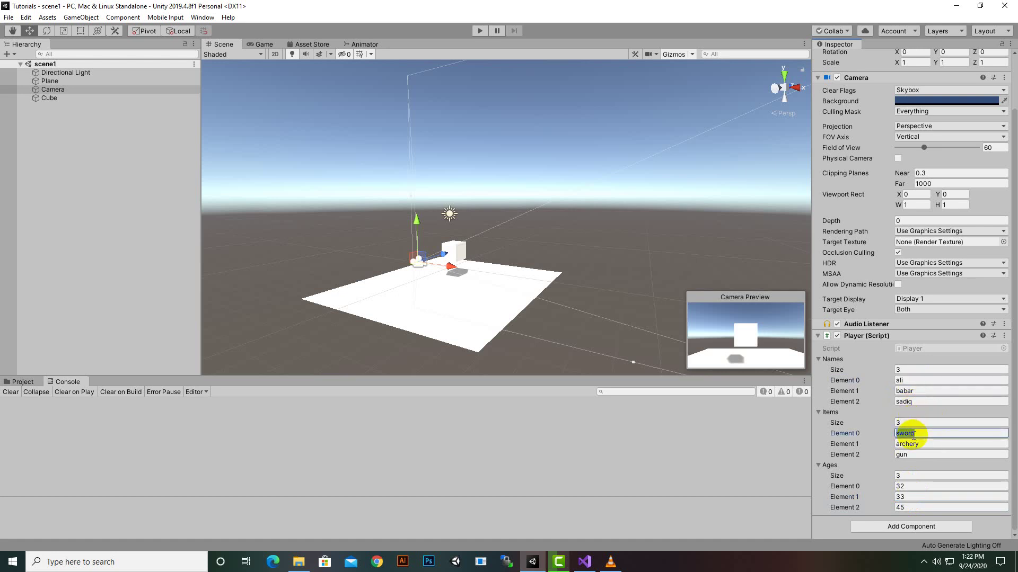
{"action": "left_click", "coordinate": [911, 486]}
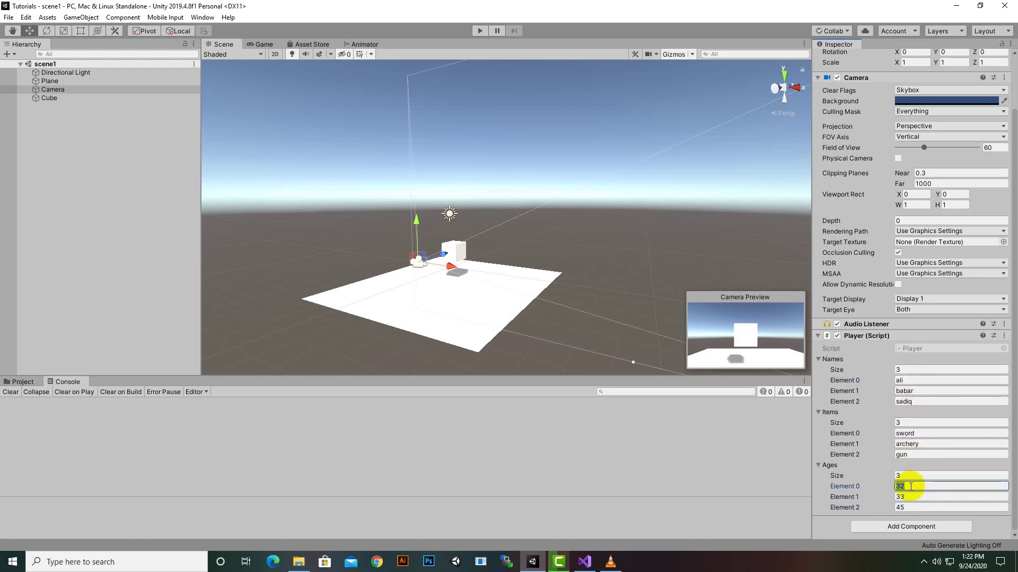
{"action": "left_click", "coordinate": [861, 381]}
{"action": "left_click", "coordinate": [858, 401]}
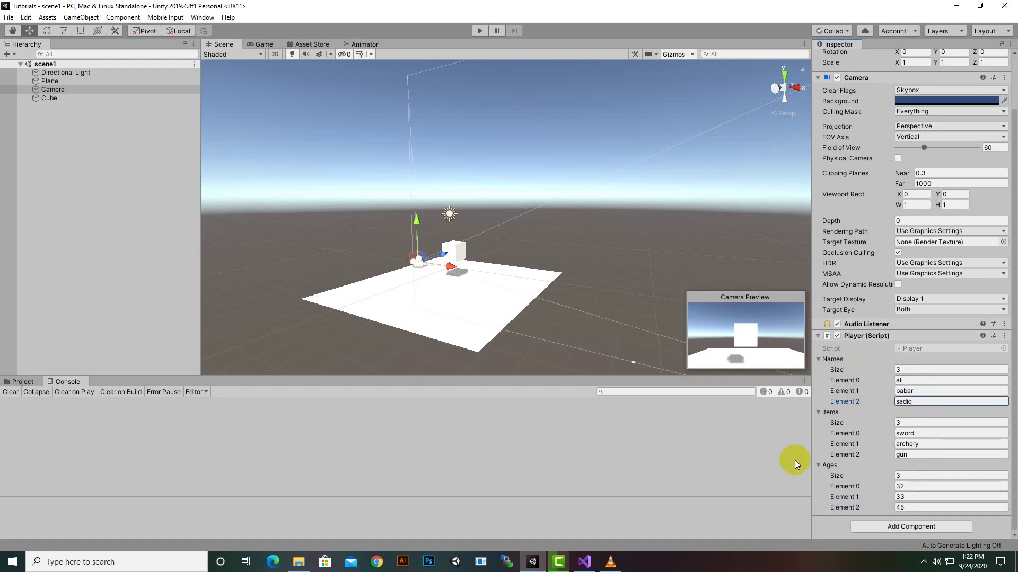
Begin an if statement in Update() calling Input.GetKeyDown
{"action": "left_click", "coordinate": [584, 561]}
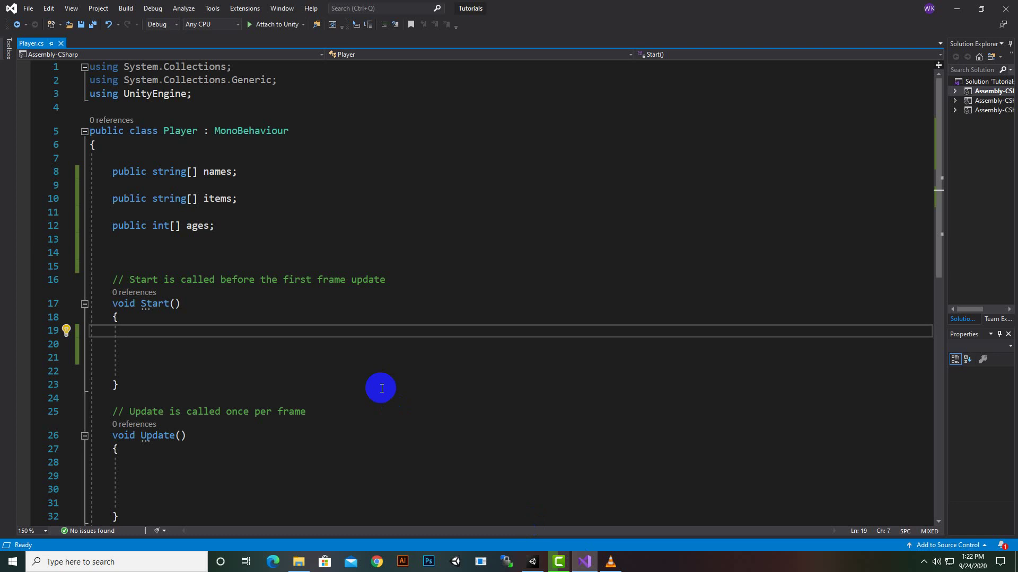
{"action": "scroll", "coordinate": [327, 374], "scroll_direction": "down", "scroll_amount": 2}
{"action": "left_click", "coordinate": [231, 382]}
{"action": "scroll", "coordinate": [265, 355], "scroll_direction": "down", "scroll_amount": 2}
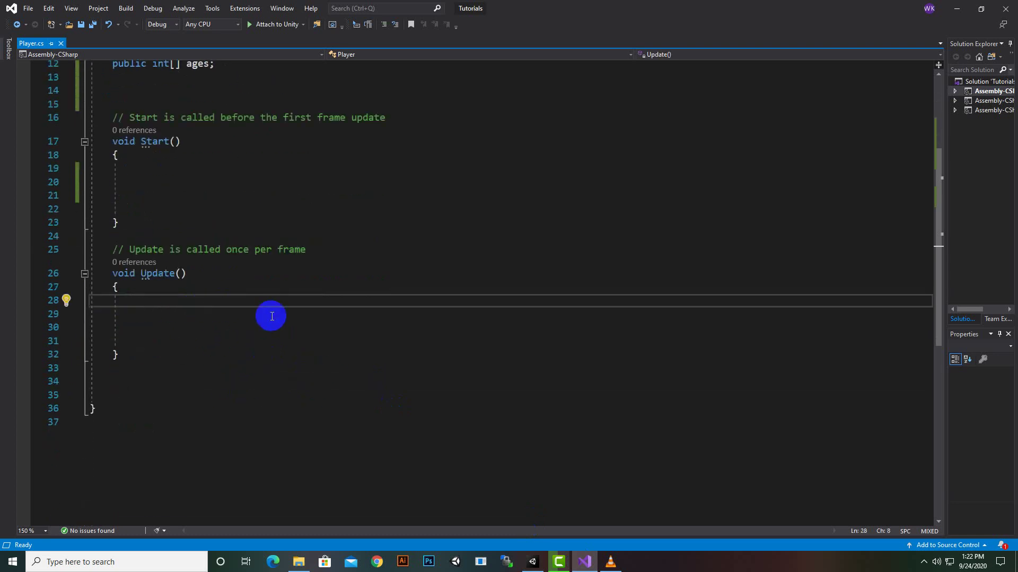
{"action": "type", "text": "if"}
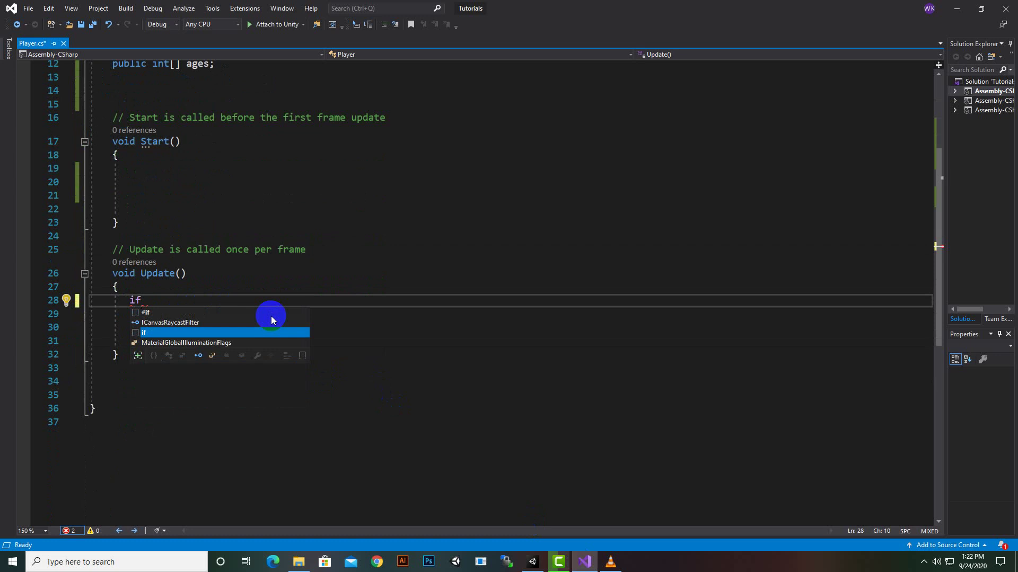
{"action": "type", "text": "(i"}
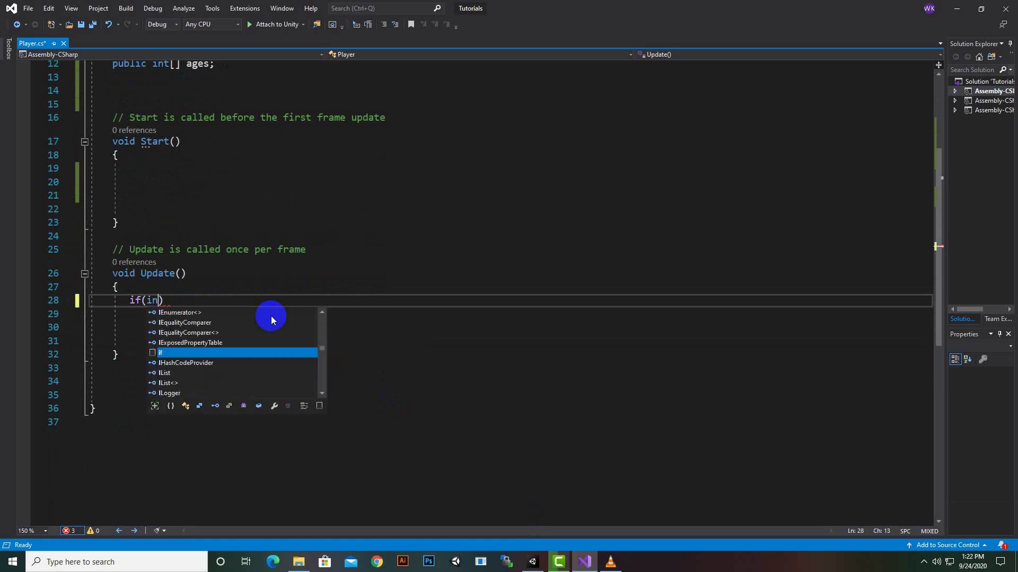
{"action": "type", "text": "npu"}
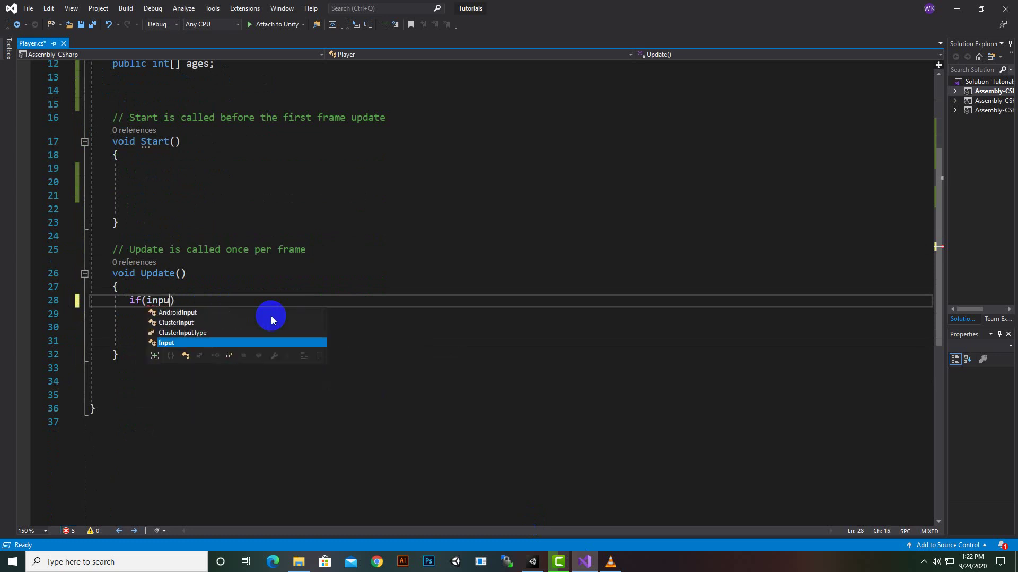
{"action": "key", "text": "Tab"}
{"action": "type", "text": ".g"}
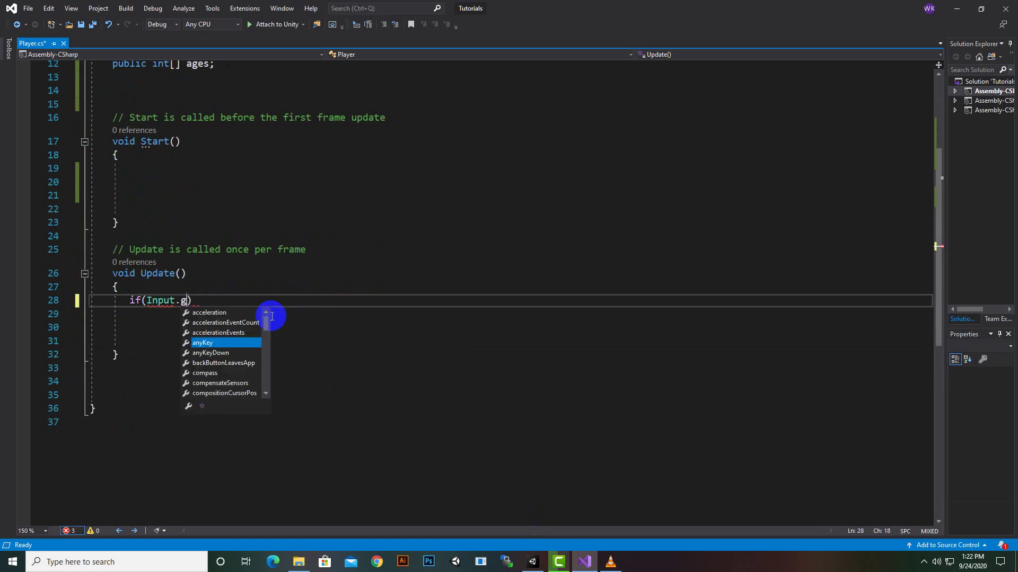
{"action": "type", "text": "et"}
{"action": "key", "text": "Down"}
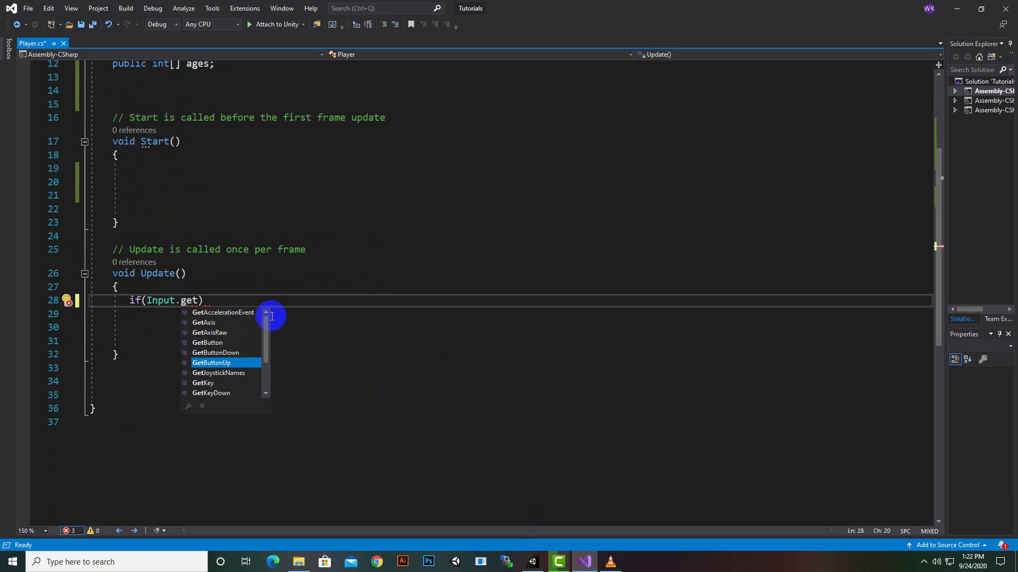
{"action": "key", "text": "Down"}
{"action": "key", "text": "Down"}
{"action": "key", "text": "Down"}
{"action": "key", "text": "Tab"}
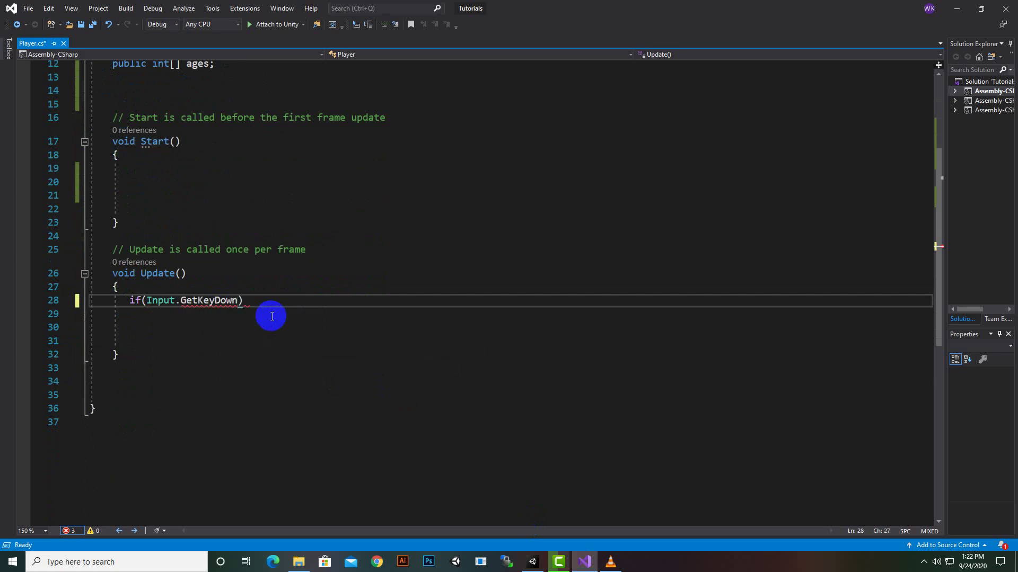
Complete the condition with KeyCode.Space and open the if block's body
{"action": "type", "text": "(k"}
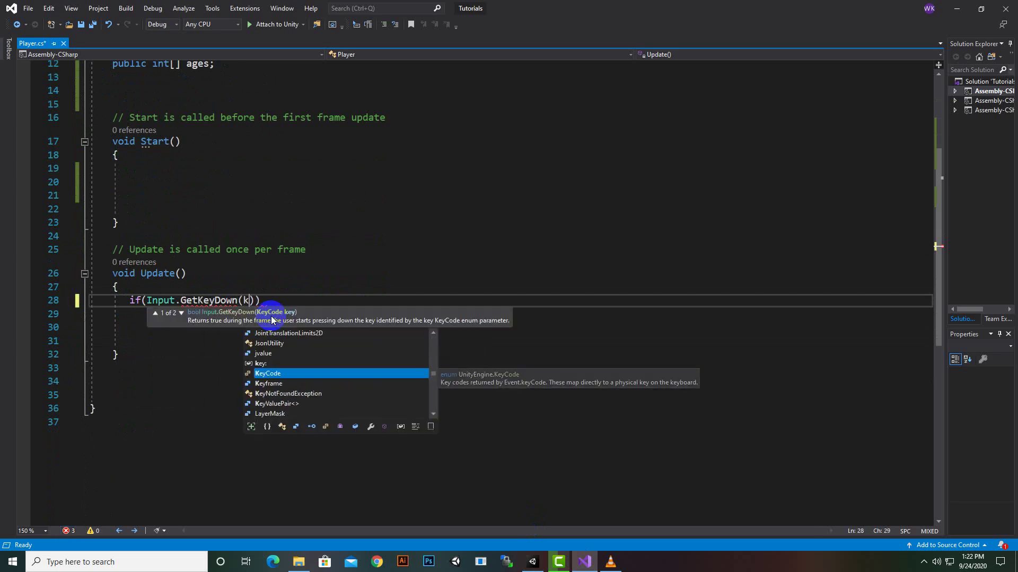
{"action": "type", "text": "e"}
{"action": "key", "text": "BackSpace"}
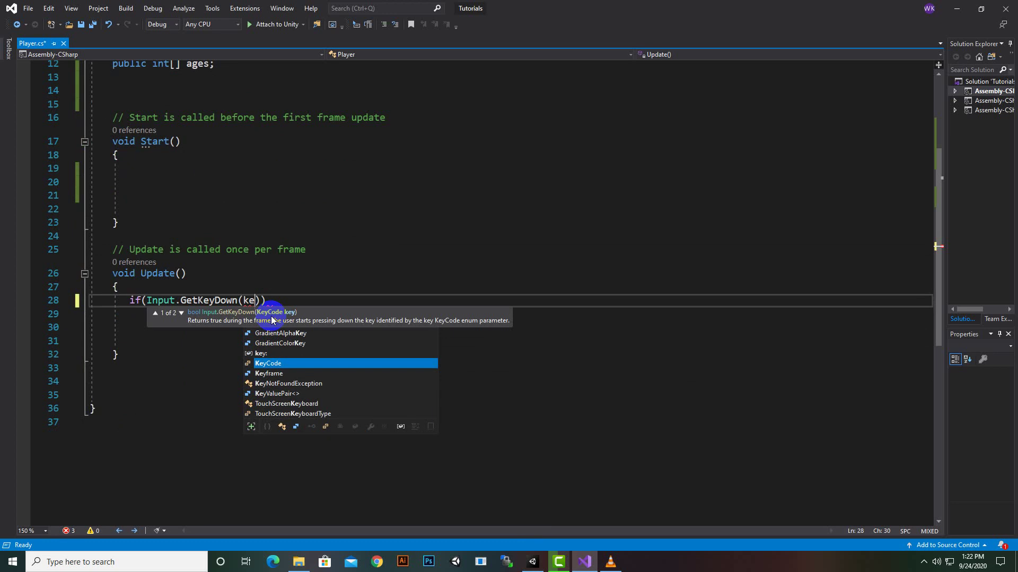
{"action": "key", "text": "Tab"}
{"action": "type", "text": "."}
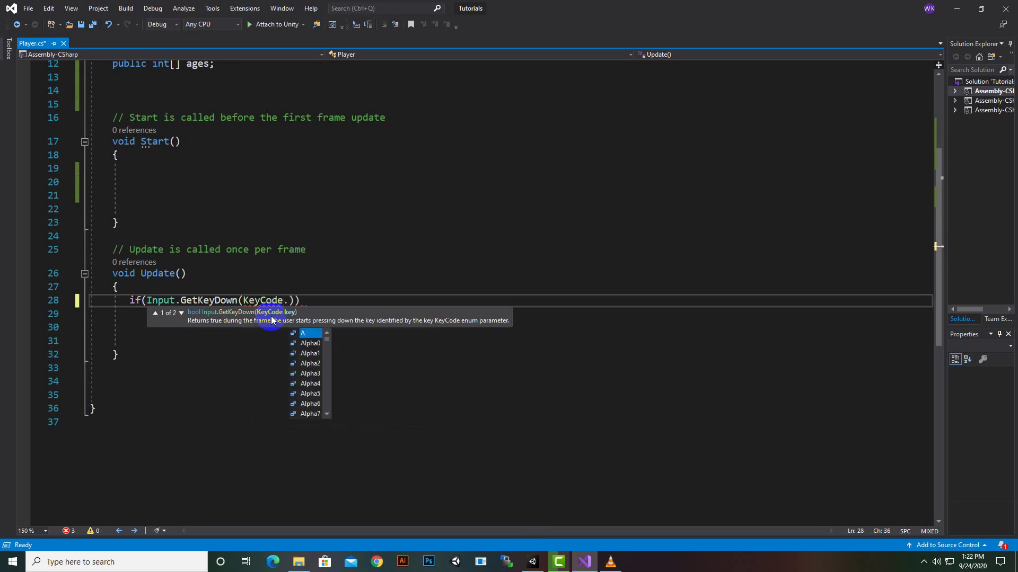
{"action": "type", "text": "sp"}
{"action": "key", "text": "Tab"}
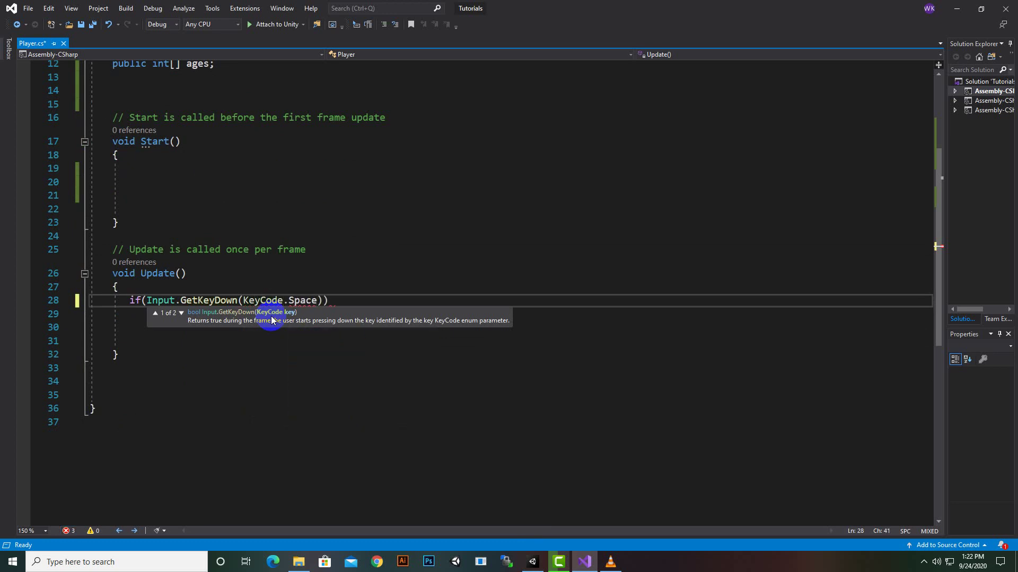
{"action": "type", "text": ")){"}
{"action": "key", "text": "Return"}
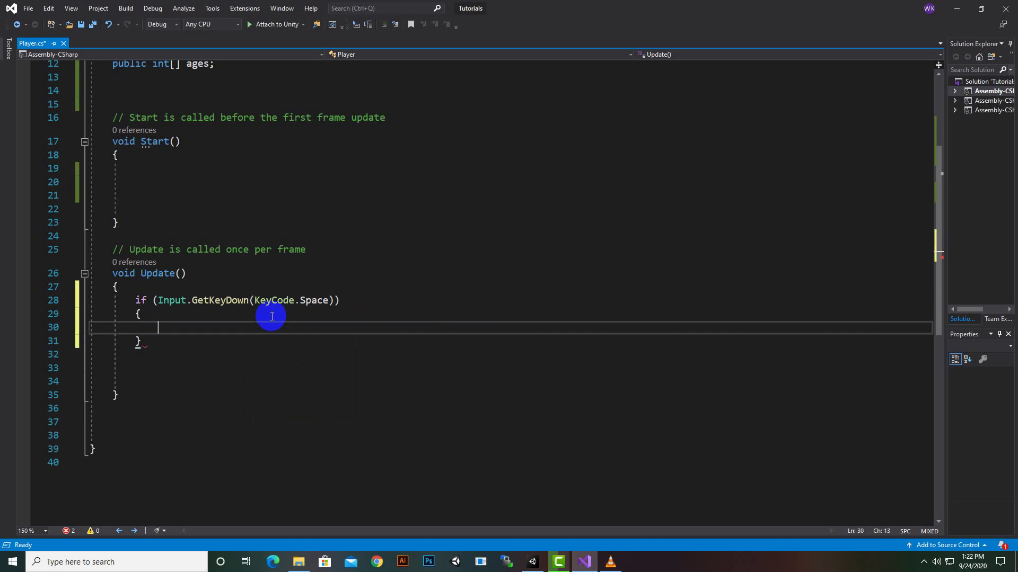
{"action": "key", "text": "Return"}
Start a Debug.Log line inside the if block logging "Name: " + names[2]
{"action": "type", "text": "de"}
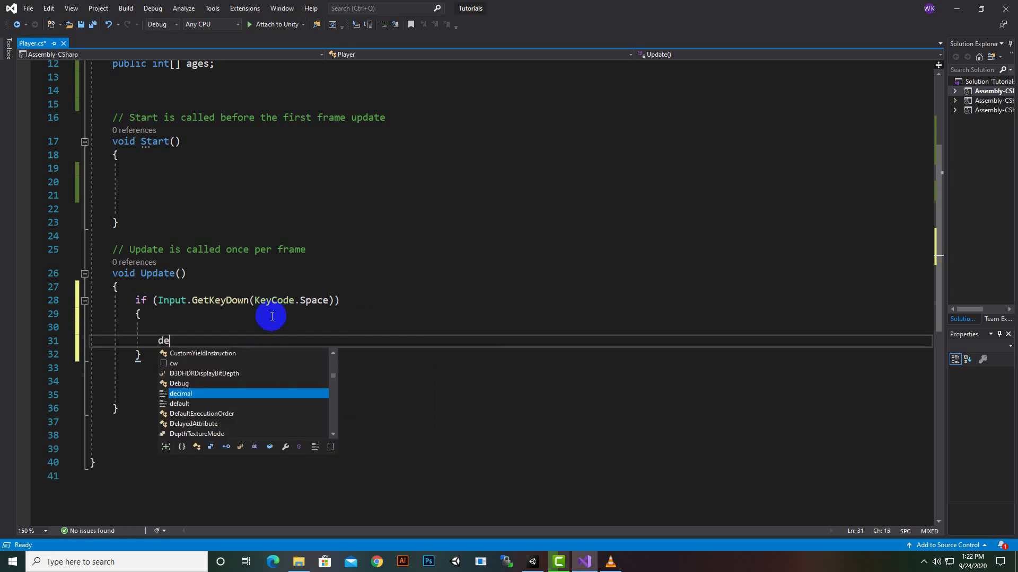
{"action": "type", "text": "\\"}
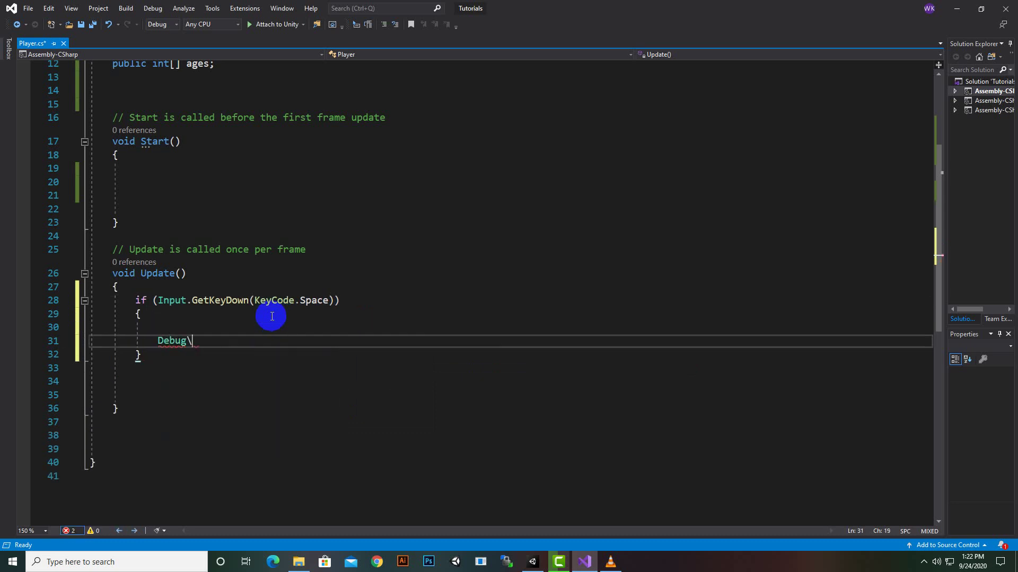
{"action": "type", "text": ".log"}
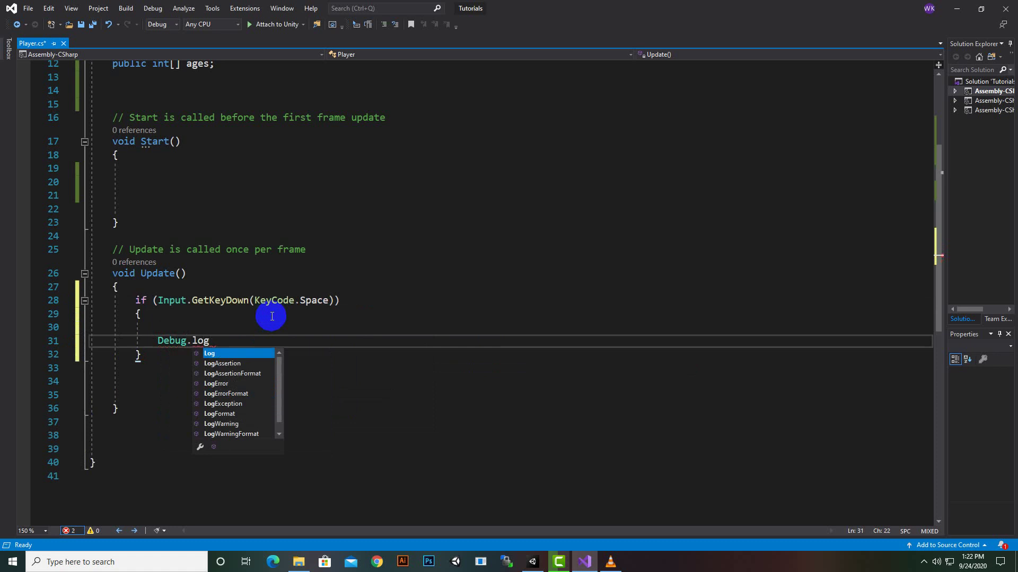
{"action": "key", "text": "Tab"}
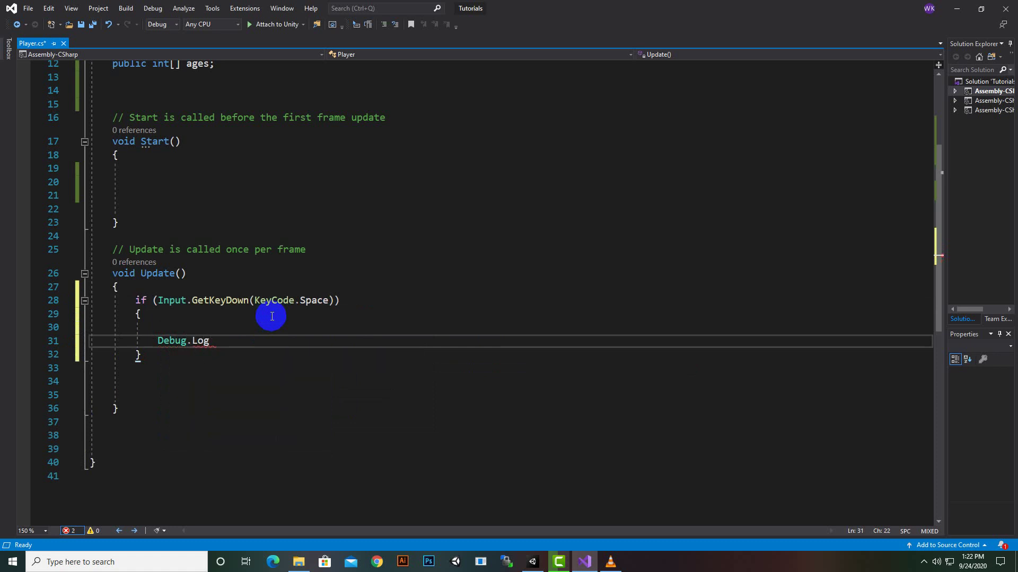
{"action": "type", "text": "("}
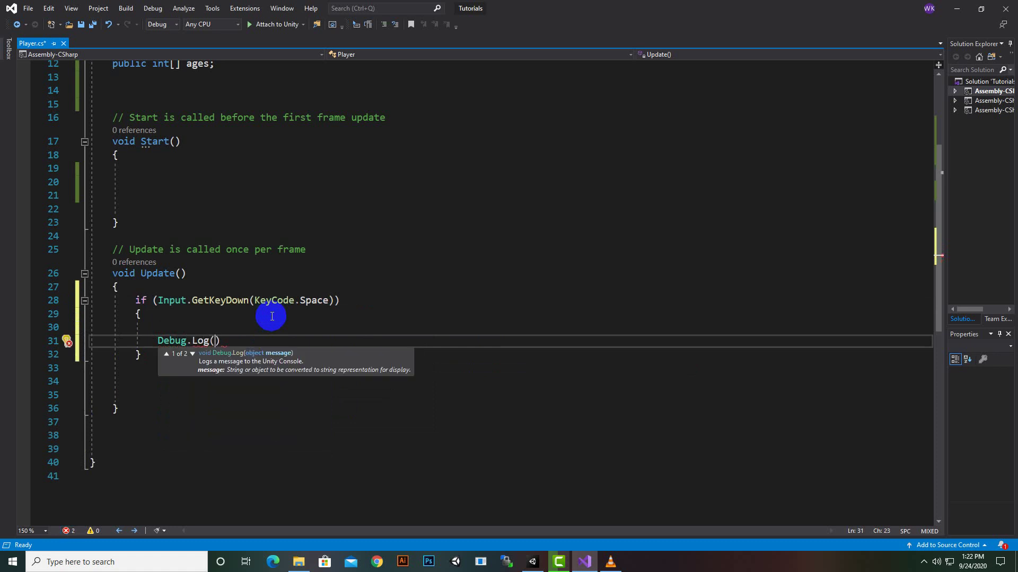
{"action": "type", "text": "\""}
{"action": "type", "text": "N"}
{"action": "type", "text": "ame\""}
{"action": "type", "text": "+"}
{"action": "type", "text": "["}
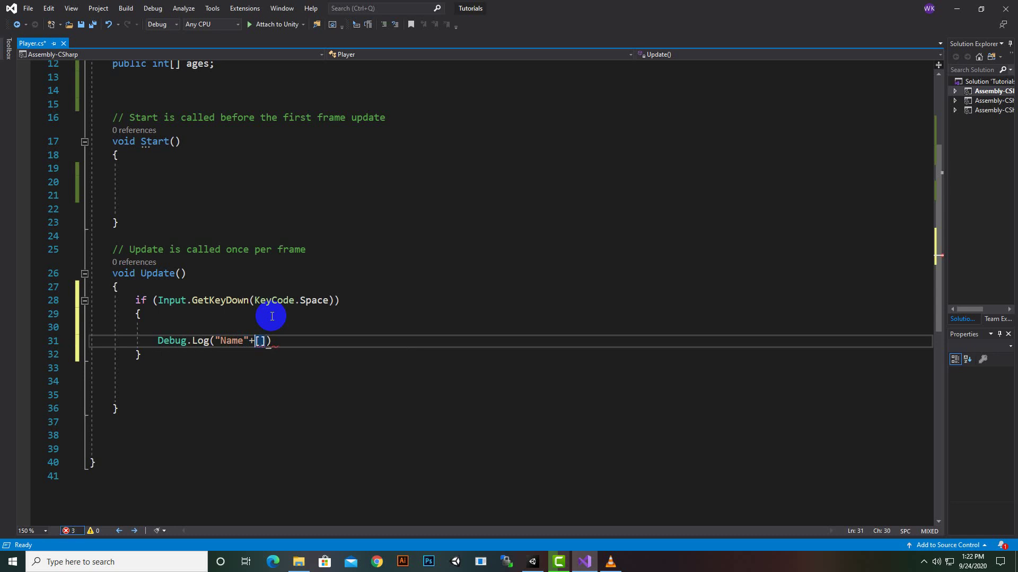
{"action": "key", "text": "Left"}
{"action": "key", "text": "Right"}
{"action": "type", "text": "n"}
{"action": "scroll", "coordinate": [271, 316], "scroll_direction": "up", "scroll_amount": 4}
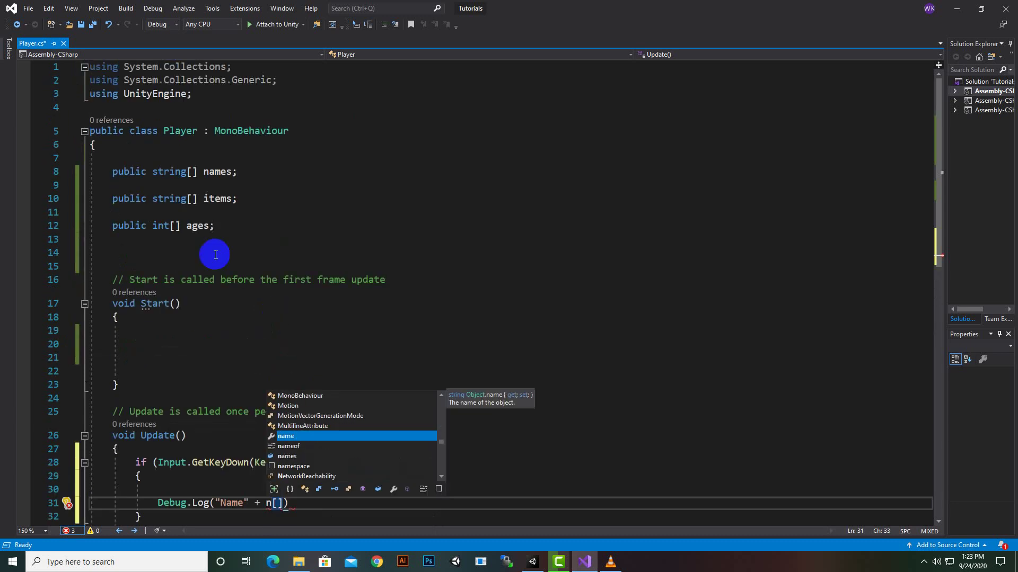
{"action": "scroll", "coordinate": [220, 181], "scroll_direction": "down", "scroll_amount": 2}
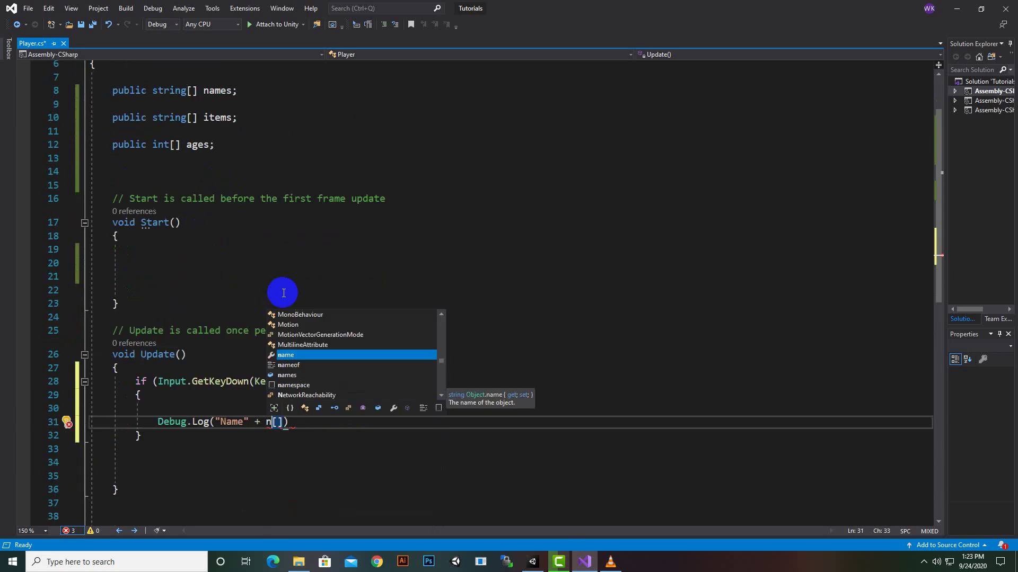
{"action": "double_click", "coordinate": [305, 378]}
{"action": "left_click", "coordinate": [299, 423]}
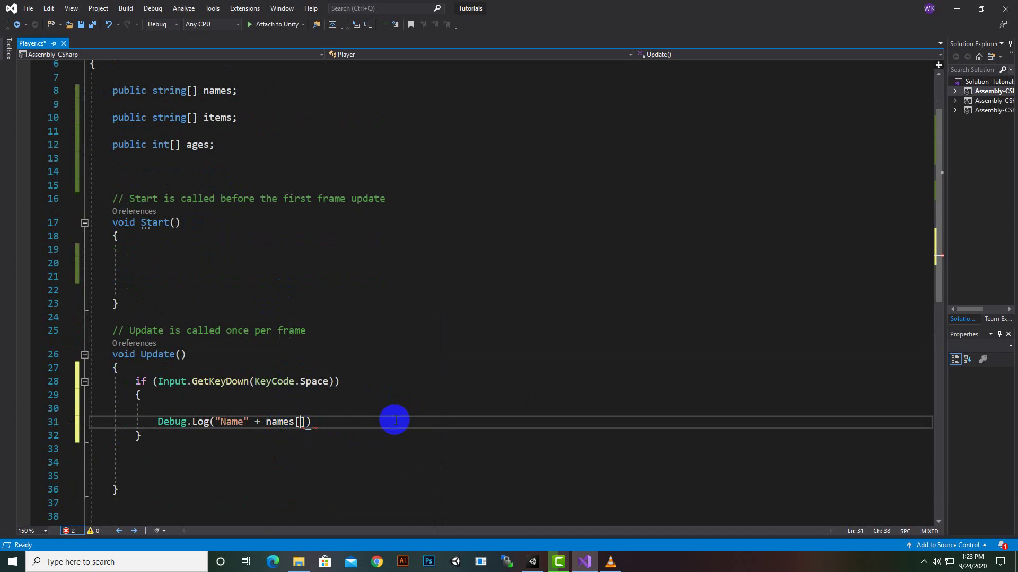
{"action": "type", "text": "2"}
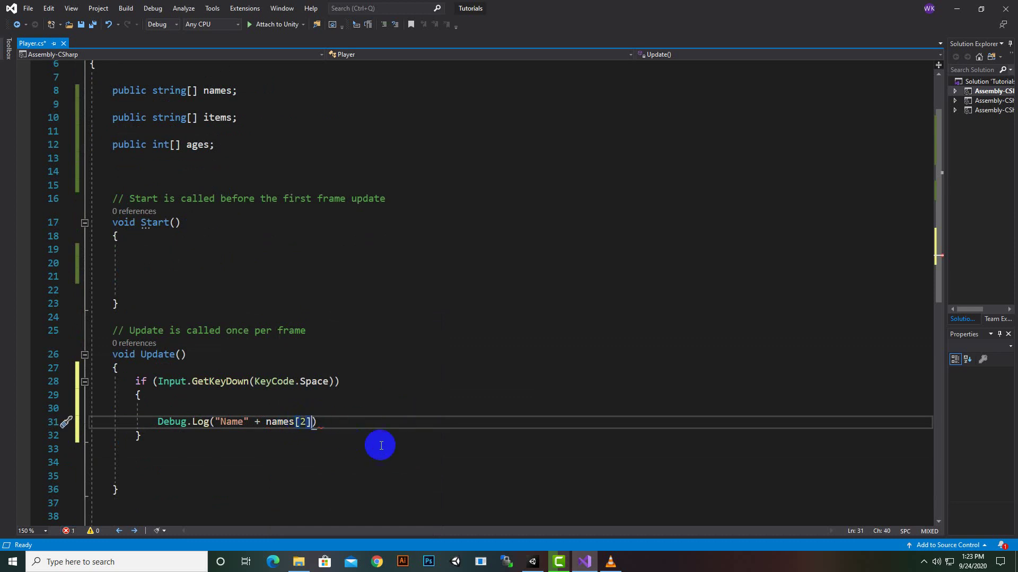
{"action": "left_click", "coordinate": [310, 422]}
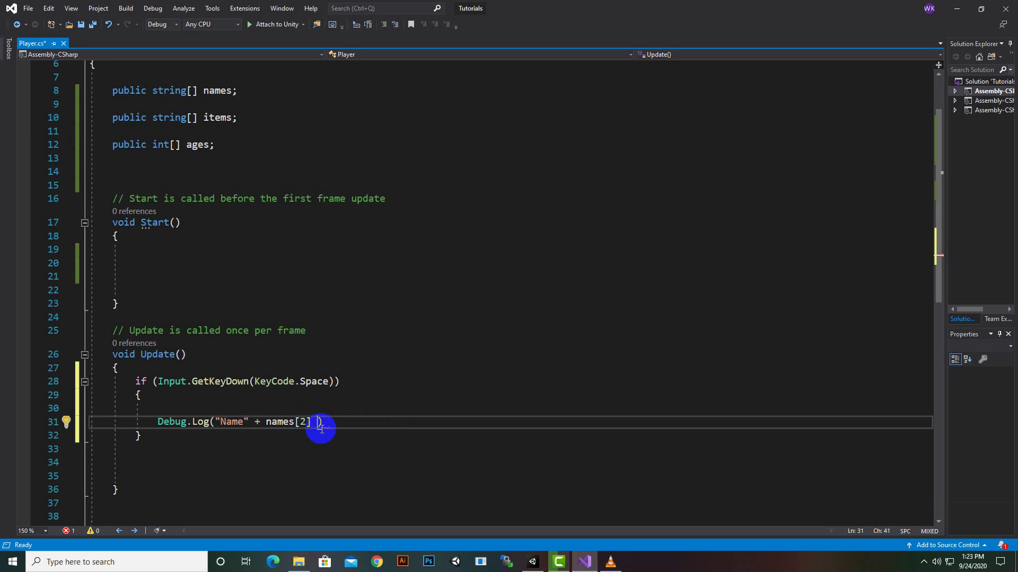
Append + "Item: " + items to the Debug.Log line
{"action": "type", "text": "+ "}
{"action": "type", "text": "\""}
{"action": "type", "text": "I"}
{"action": "type", "text": "tem"}
{"action": "type", "text": ":"}
{"action": "left_click", "coordinate": [244, 422]}
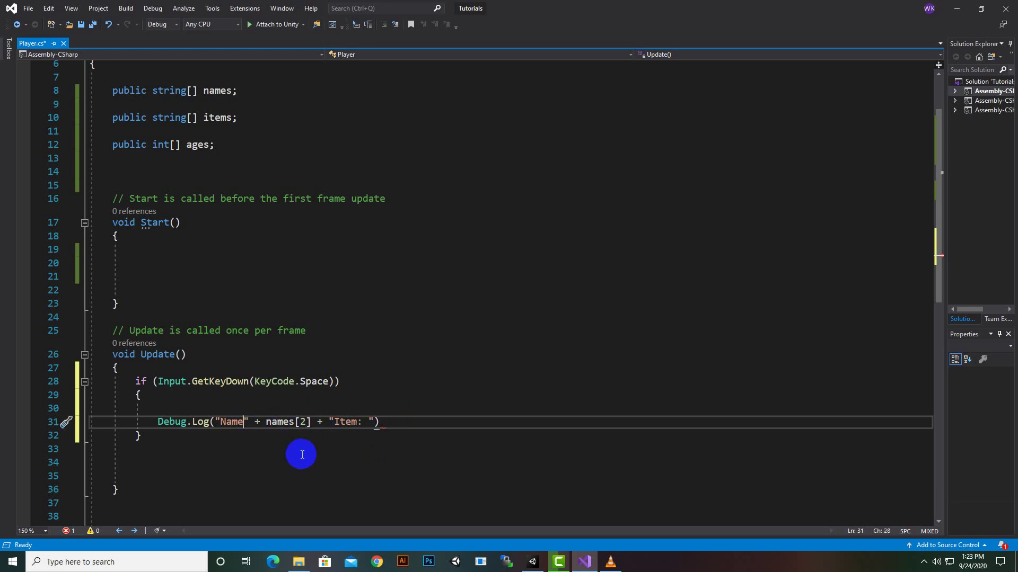
{"action": "type", "text": ":"}
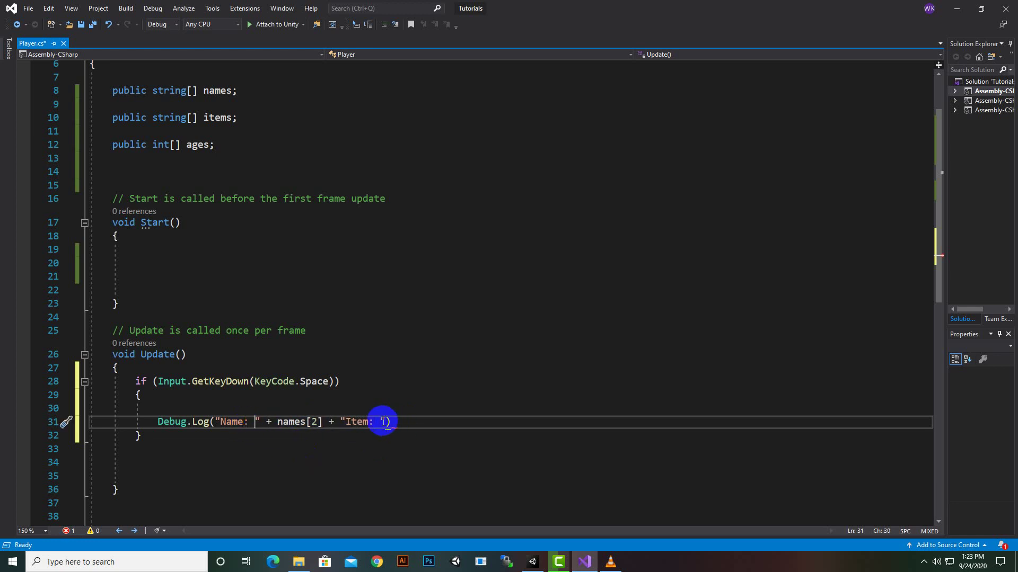
{"action": "left_click", "coordinate": [385, 422]}
{"action": "key", "text": "Right"}
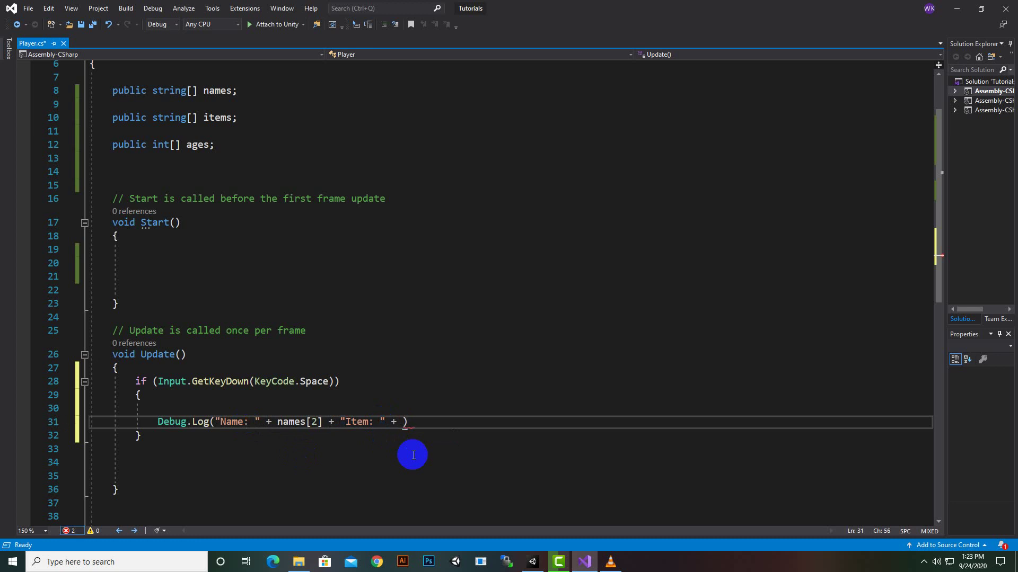
{"action": "type", "text": "it"}
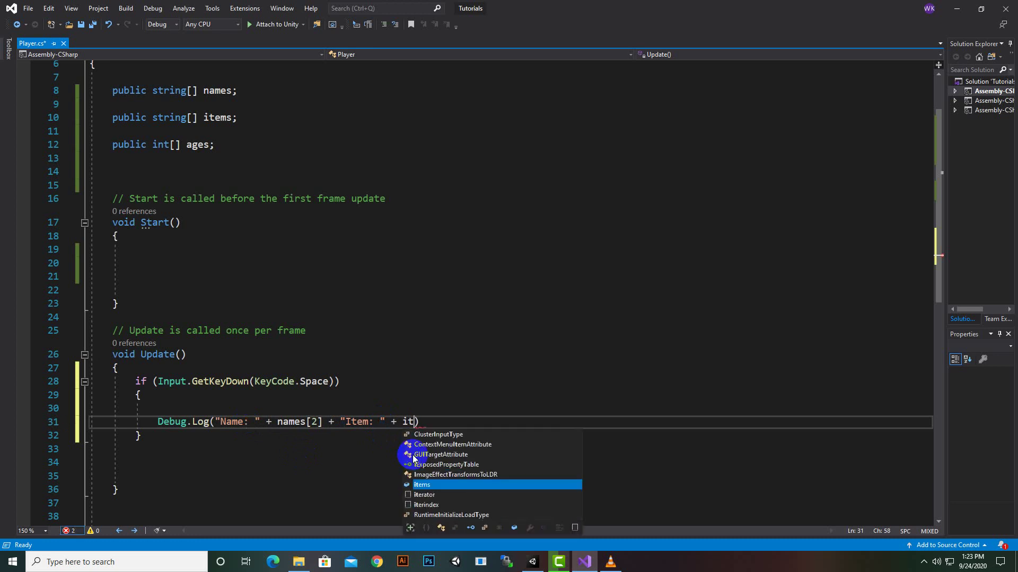
{"action": "key", "text": "Tab"}
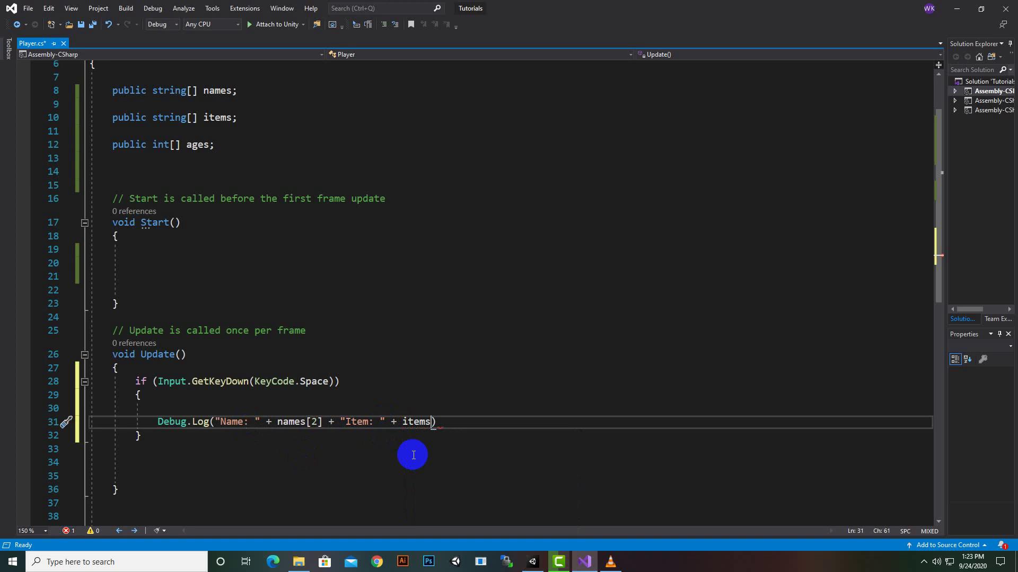
Finish the line with [2] + "Age: " + ages[2]); and save Player.cs
{"action": "type", "text": "[2"}
{"action": "type", "text": "]"}
{"action": "type", "text": " +"}
{"action": "type", "text": " \""}
{"action": "type", "text": "Age"}
{"action": "type", "text": ": \""}
{"action": "type", "text": " +"}
{"action": "type", "text": " ag"}
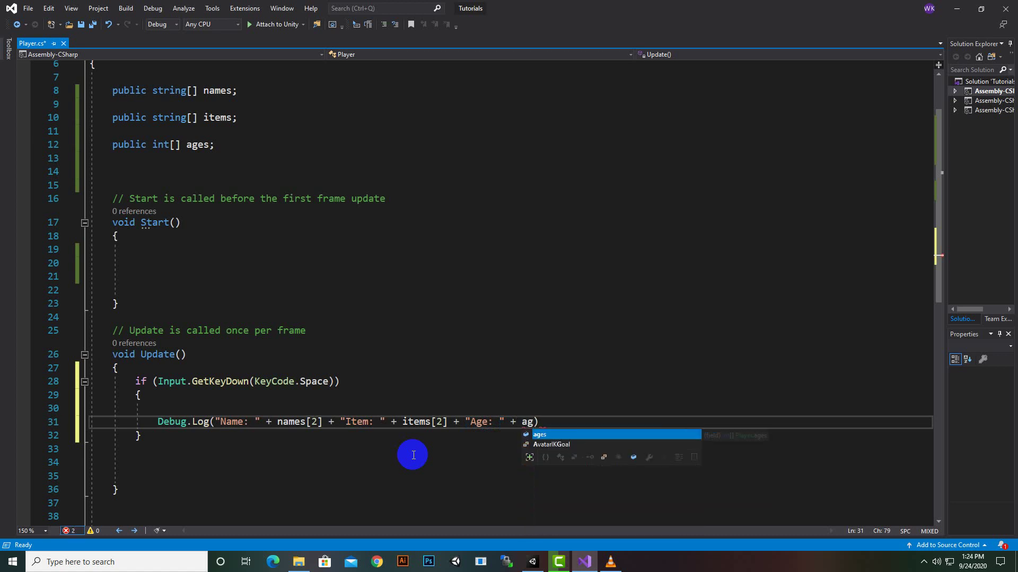
{"action": "type", "text": "es"}
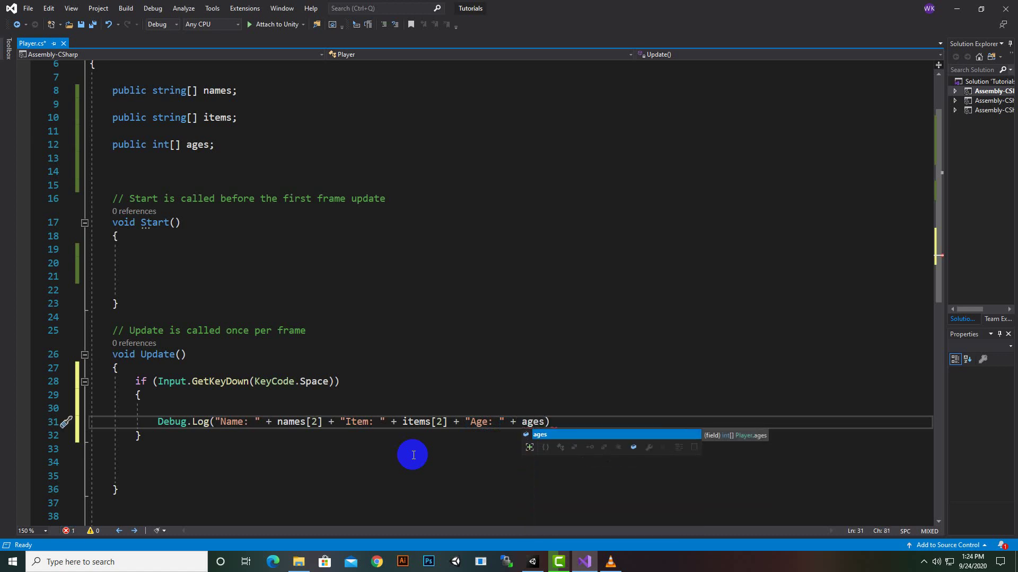
{"action": "type", "text": "[2"}
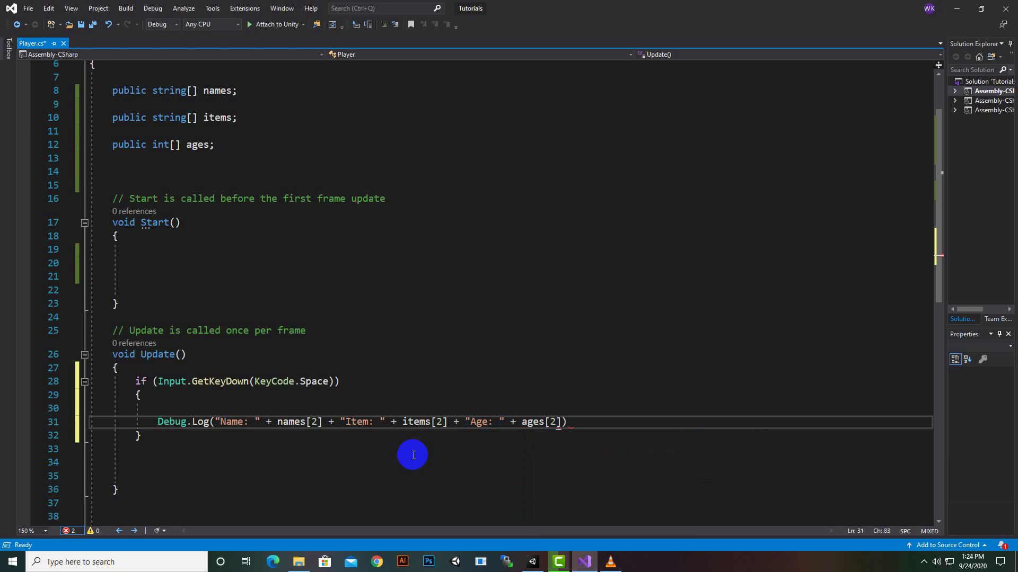
{"action": "type", "text": "]);"}
{"action": "key", "text": "ctrl+s"}
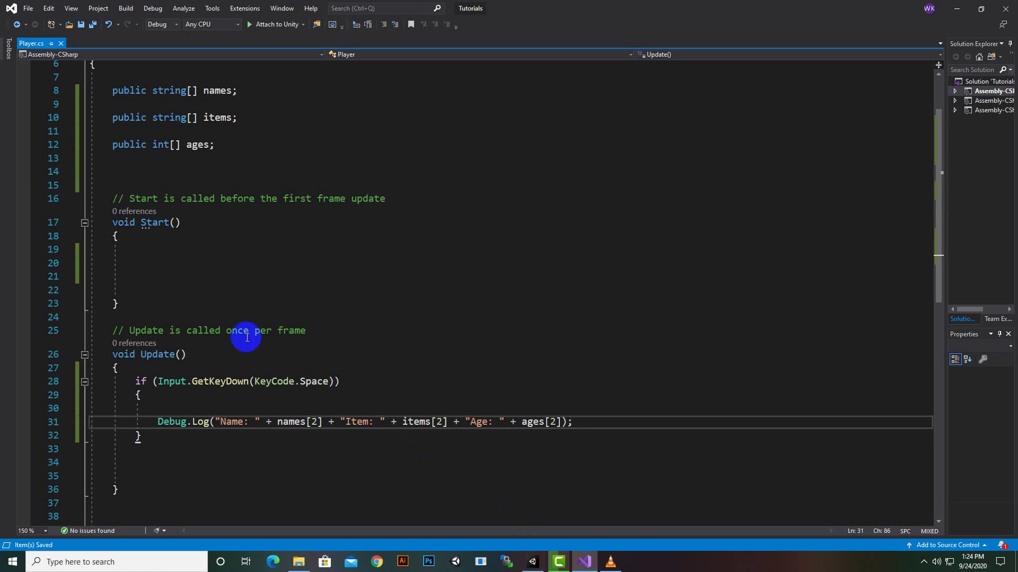
{"action": "scroll", "coordinate": [228, 250], "scroll_direction": "up", "scroll_amount": 2}
{"action": "scroll", "coordinate": [228, 250], "scroll_direction": "down", "scroll_amount": 6}
Clear the console, play, and confirm 'Name: sadiqItem: gunAge: 45' matches the Element 2 values
{"action": "left_click", "coordinate": [532, 562]}
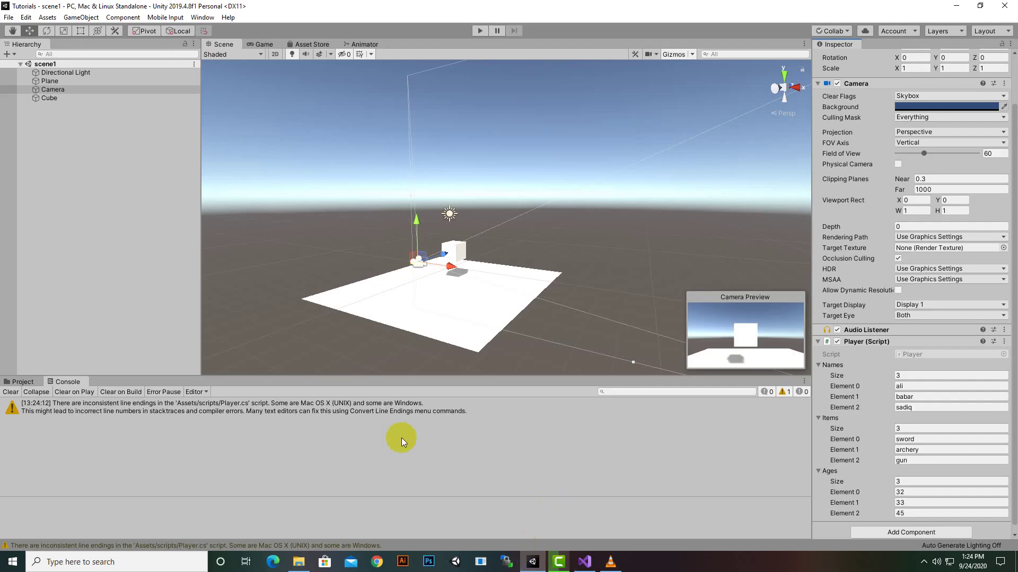
{"action": "left_click", "coordinate": [10, 392]}
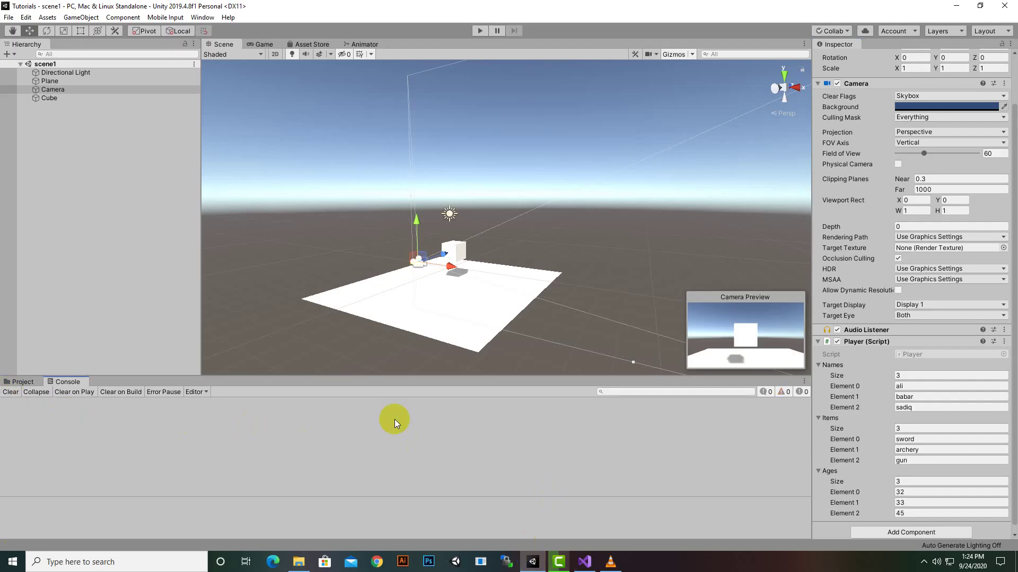
{"action": "left_click", "coordinate": [479, 32]}
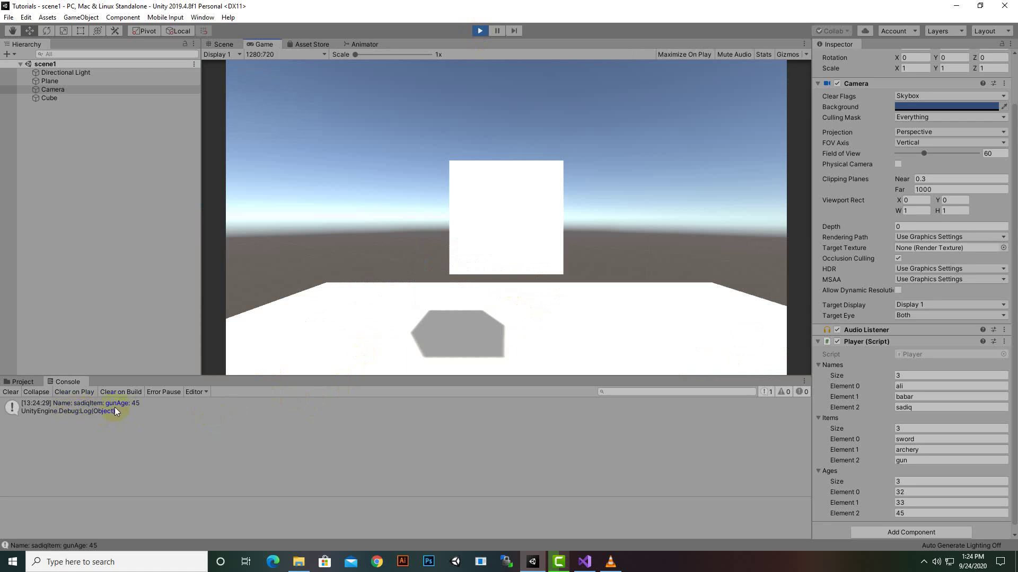
{"action": "left_click", "coordinate": [906, 407]}
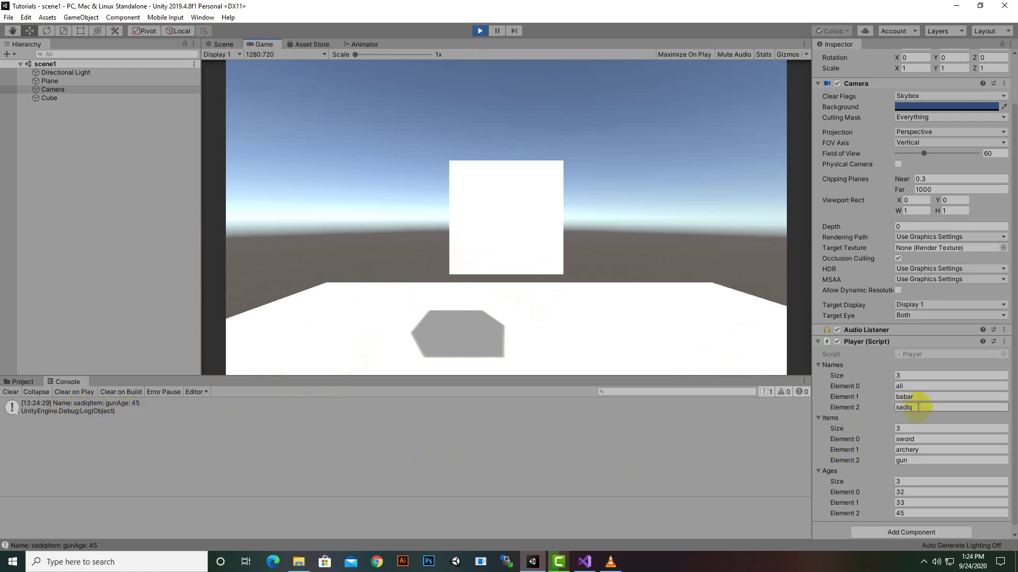
{"action": "left_click", "coordinate": [915, 460]}
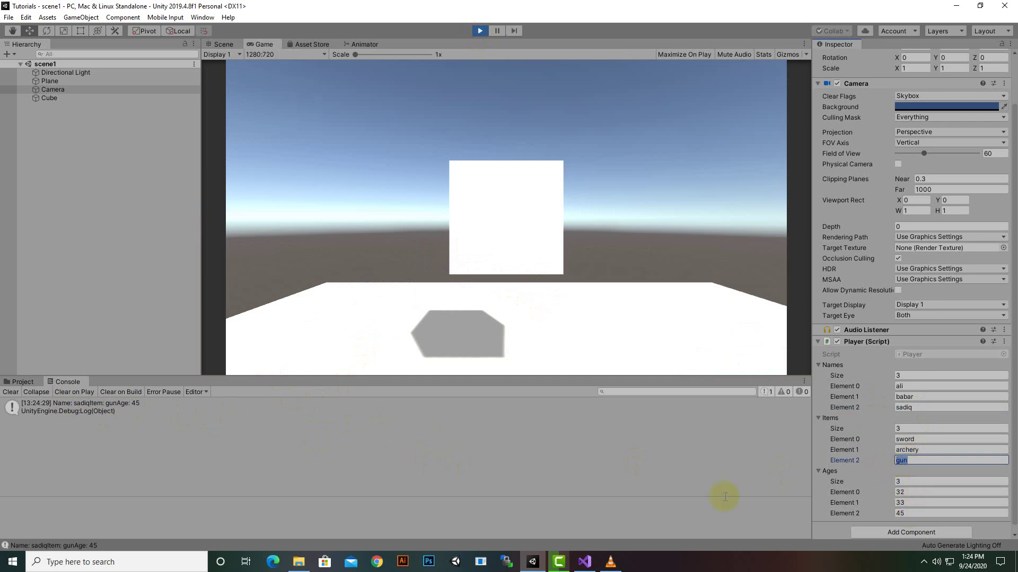
{"action": "left_click", "coordinate": [914, 513]}
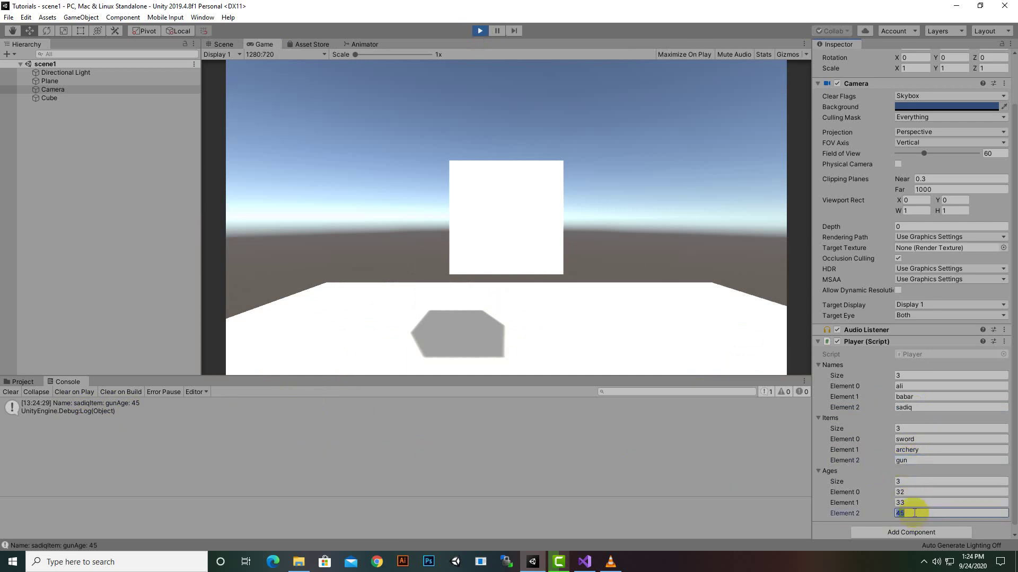
Stop play mode and clear the logged message from the console
{"action": "left_click", "coordinate": [480, 31]}
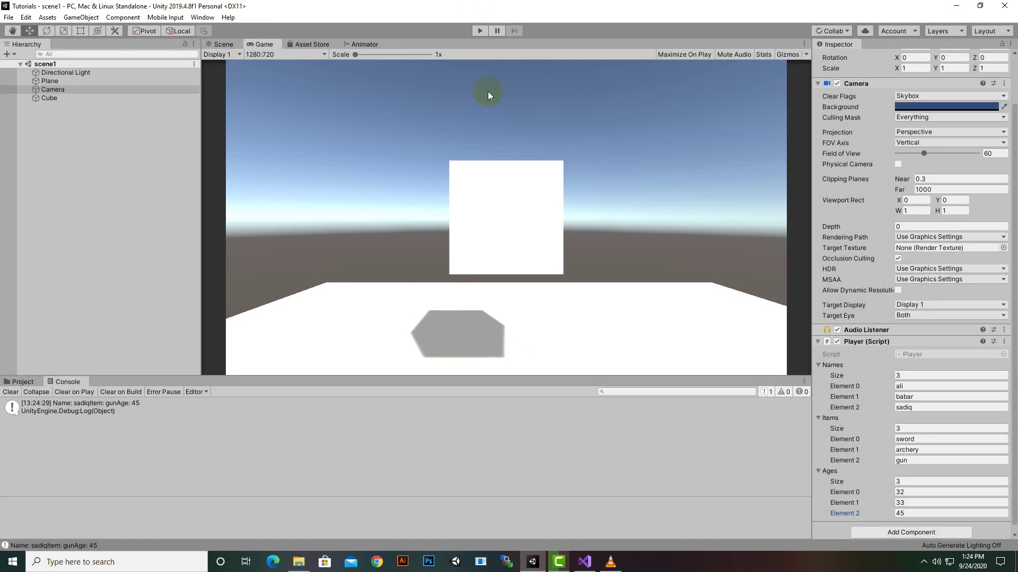
{"action": "left_click", "coordinate": [14, 393]}
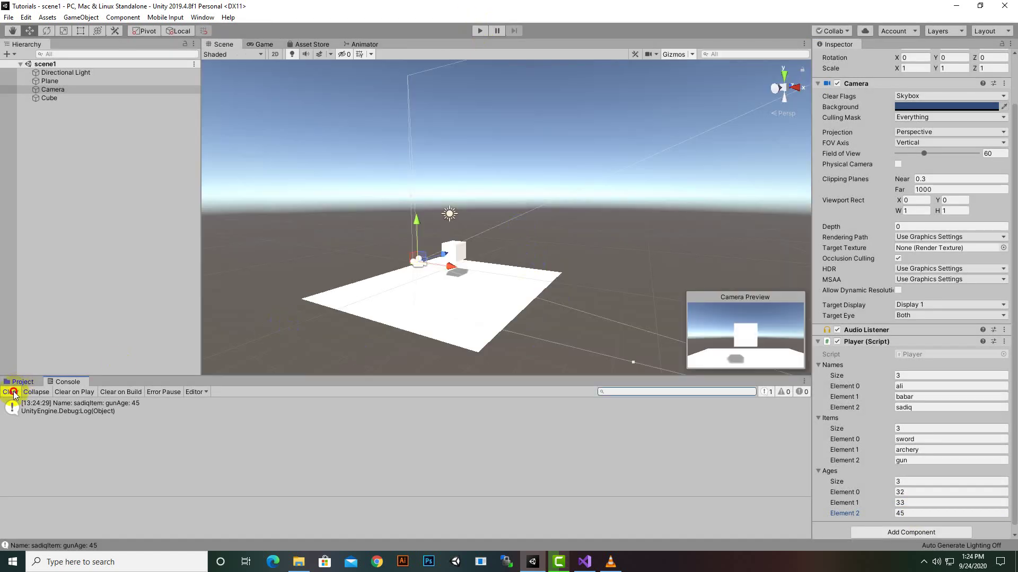
{"action": "left_click", "coordinate": [585, 562]}
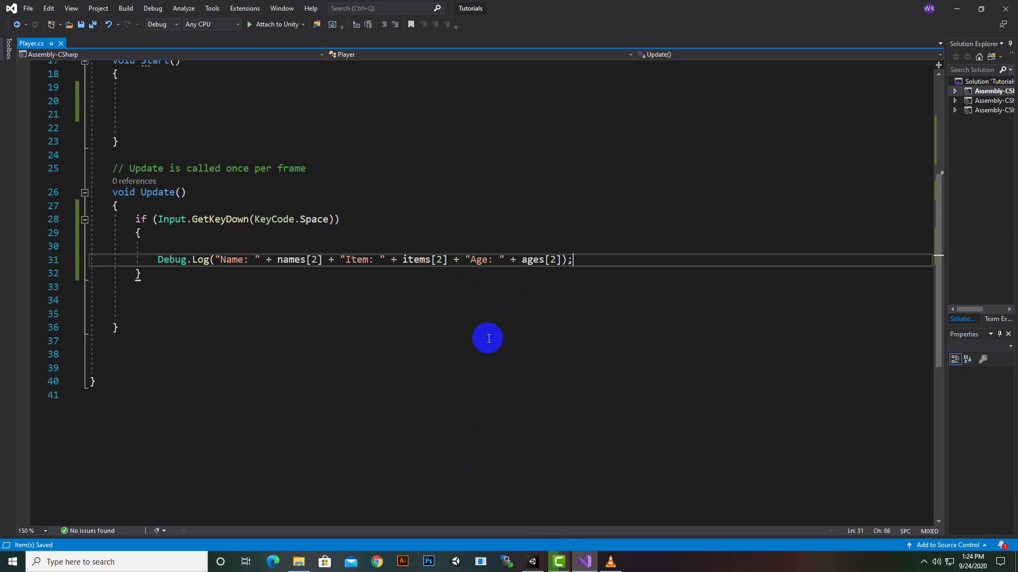
Declare 'public int RandomId;' on a new line below the ages array
{"action": "scroll", "coordinate": [488, 339], "scroll_direction": "up", "scroll_amount": 1}
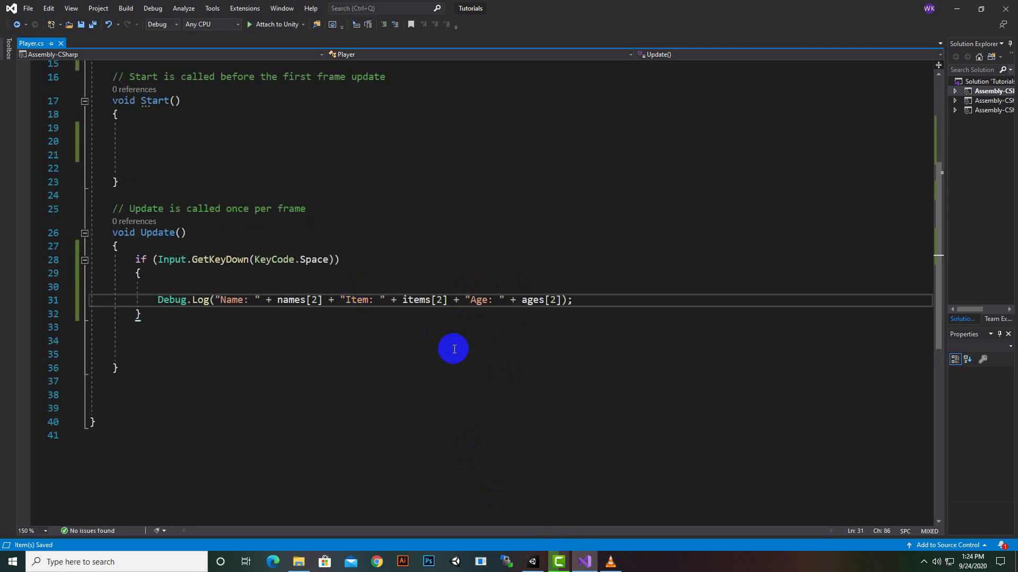
{"action": "scroll", "coordinate": [454, 349], "scroll_direction": "up", "scroll_amount": 3}
{"action": "scroll", "coordinate": [454, 349], "scroll_direction": "up", "scroll_amount": 2}
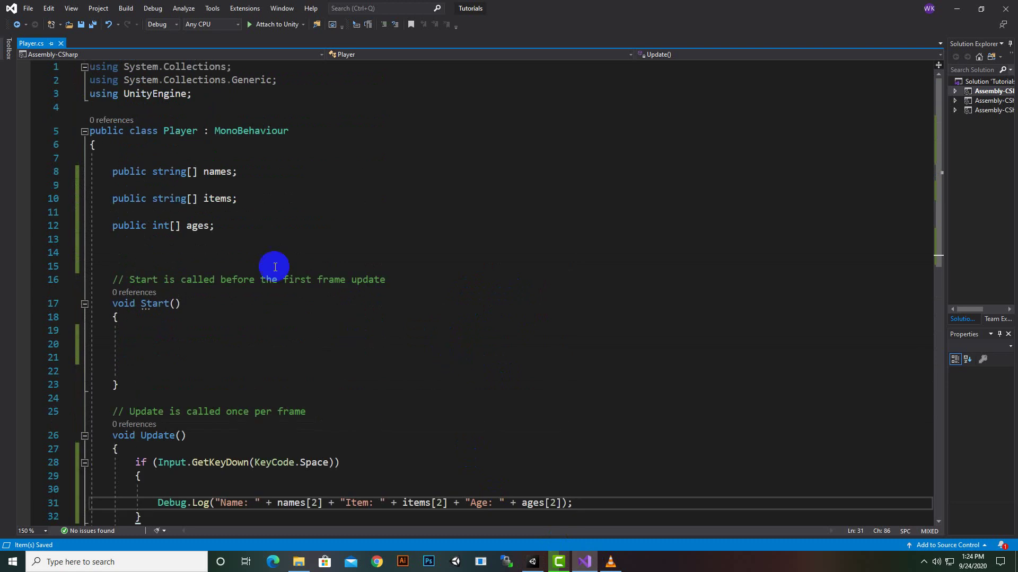
{"action": "left_click", "coordinate": [267, 229]}
{"action": "key", "text": "Return"}
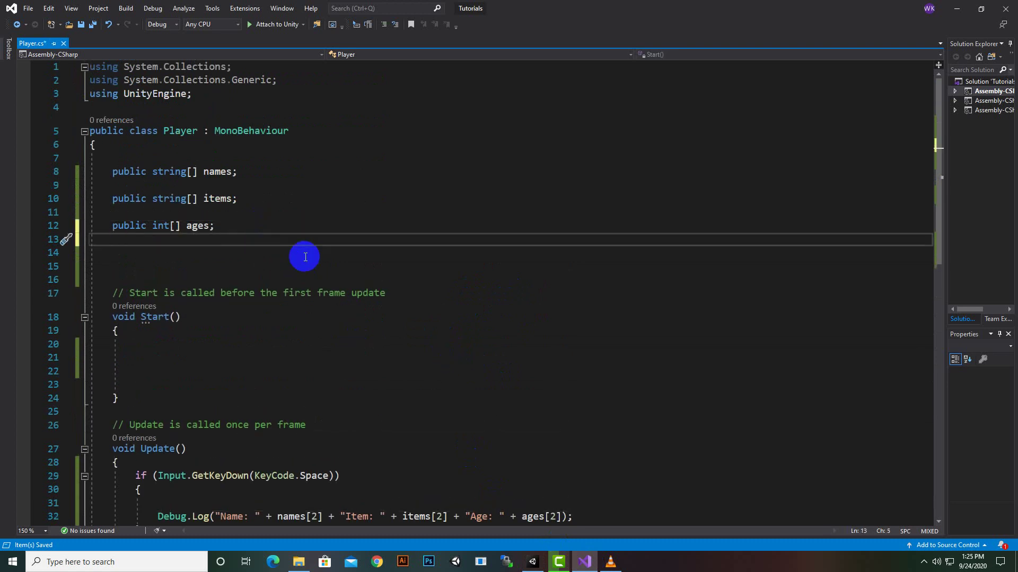
{"action": "key", "text": "Return"}
{"action": "type", "text": "pub"}
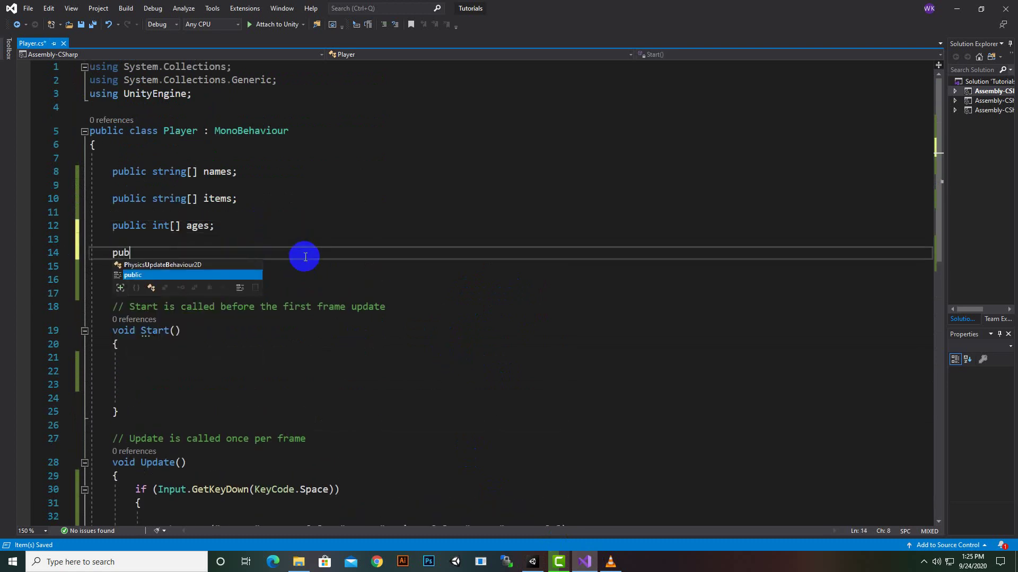
{"action": "type", "text": "lic "}
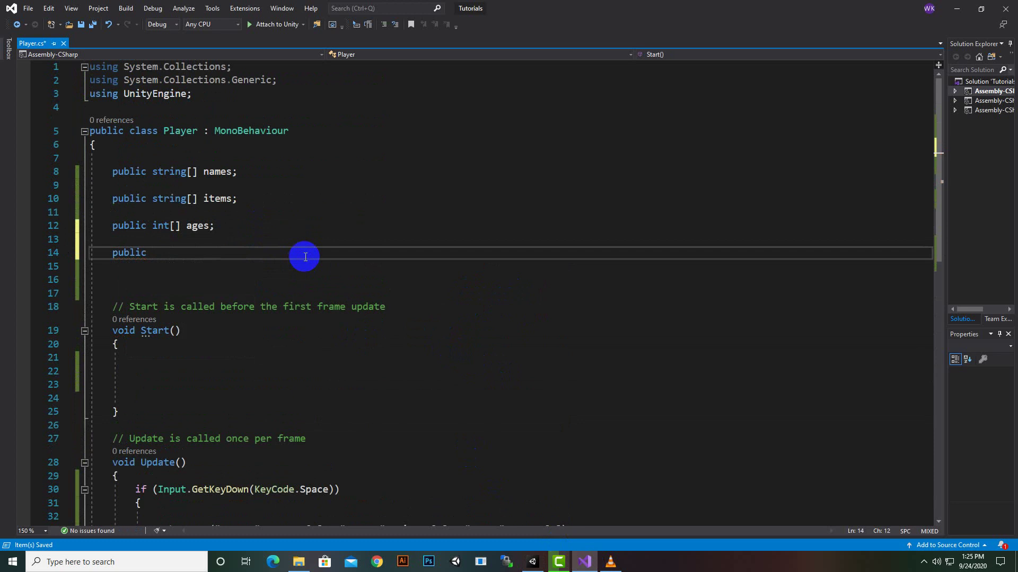
{"action": "type", "text": "int"}
{"action": "type", "text": " R"}
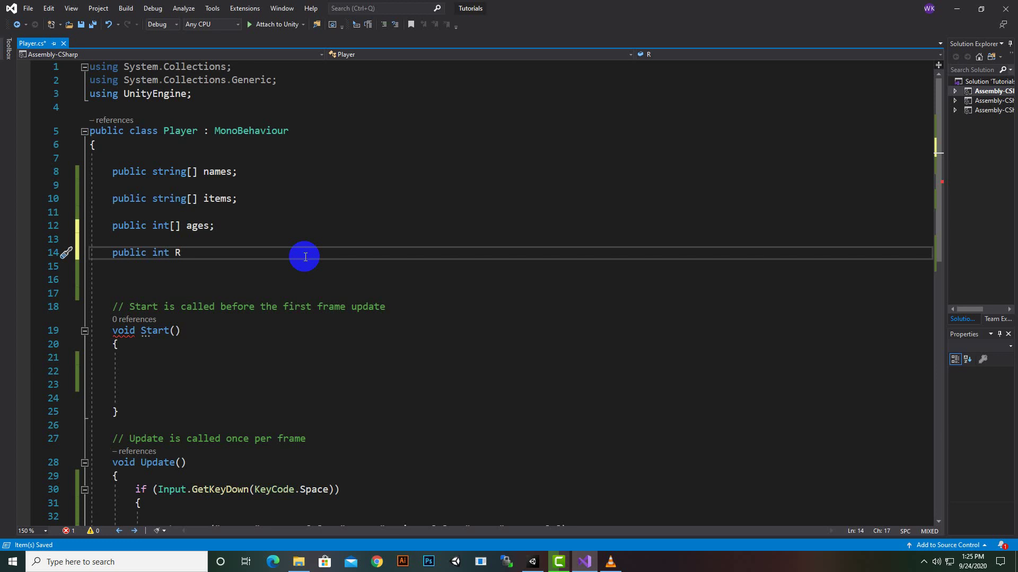
{"action": "type", "text": "and"}
{"action": "type", "text": "omId"}
{"action": "type", "text": ";"}
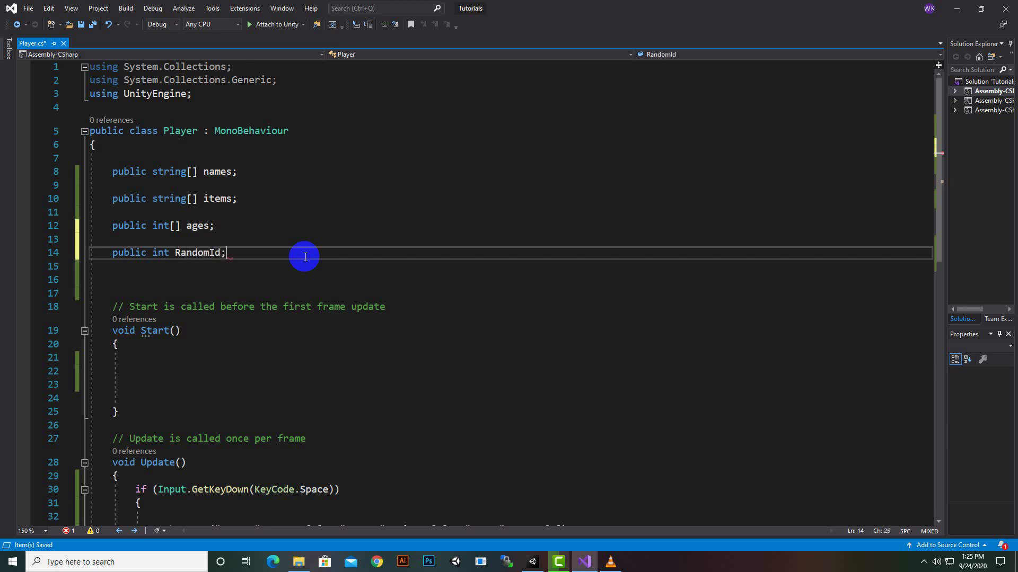
{"action": "scroll", "coordinate": [296, 257], "scroll_direction": "down", "scroll_amount": 3}
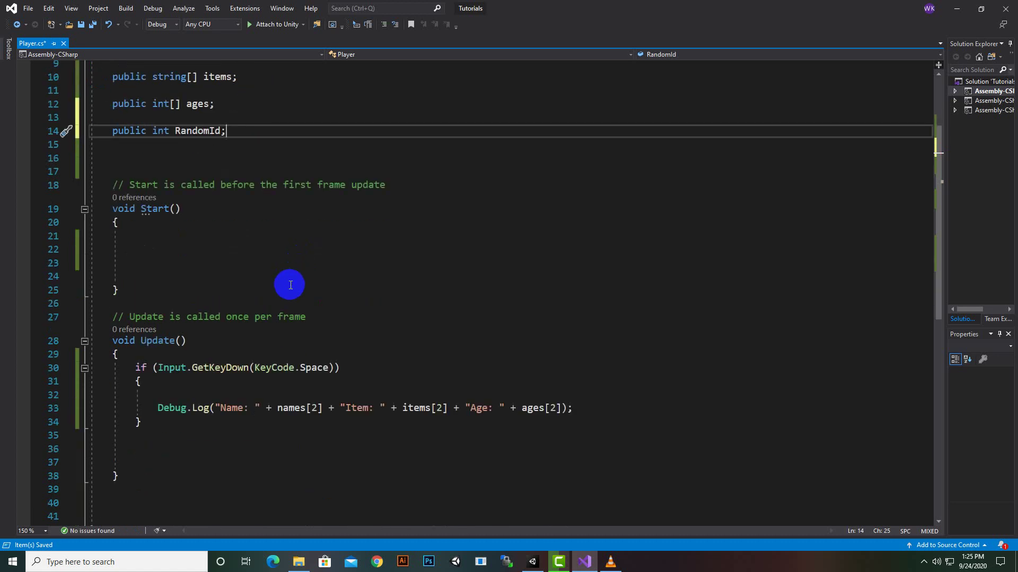
Add a new first line in Update() beginning 'RandomId = Random'
{"action": "left_click", "coordinate": [262, 354]}
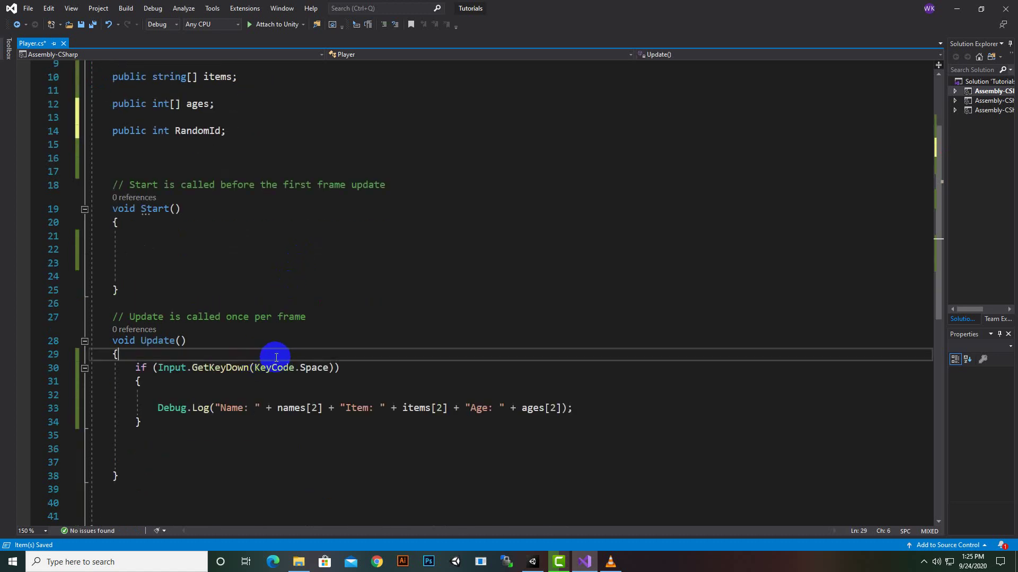
{"action": "key", "text": "Return"}
{"action": "key", "text": "Return"}
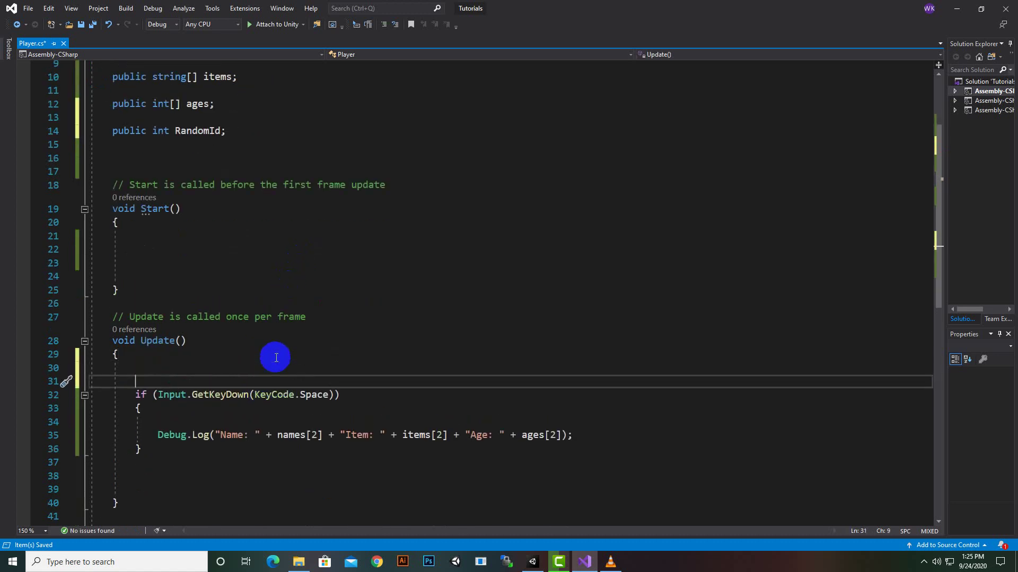
{"action": "scroll", "coordinate": [228, 349], "scroll_direction": "up", "scroll_amount": 3}
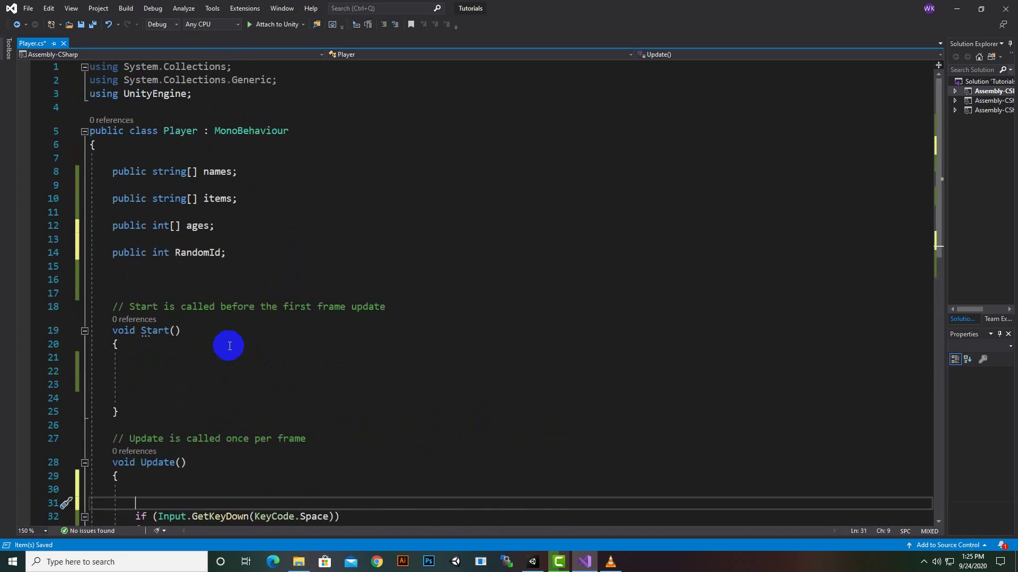
{"action": "scroll", "coordinate": [229, 346], "scroll_direction": "down", "scroll_amount": 1}
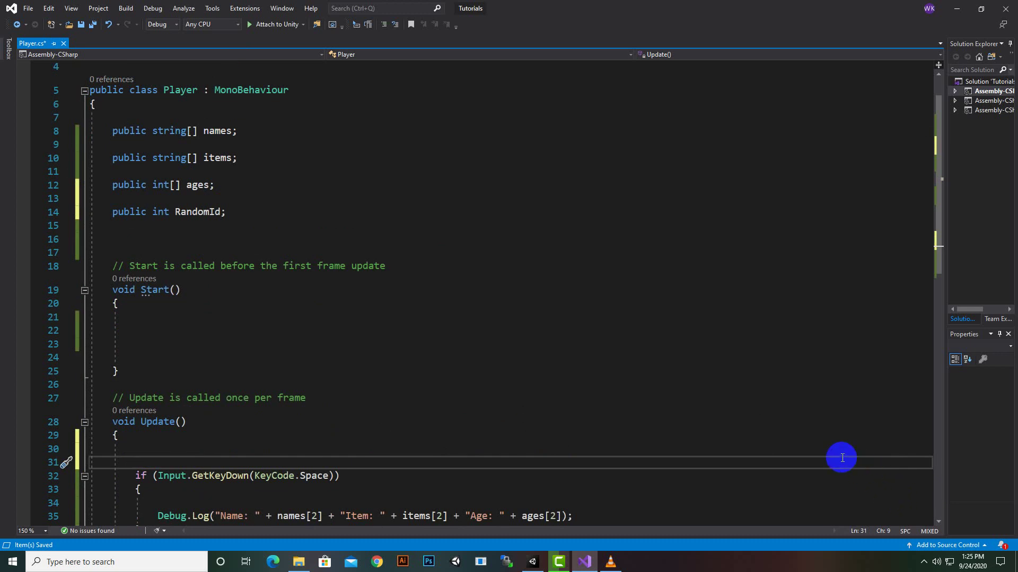
{"action": "type", "text": "ra"}
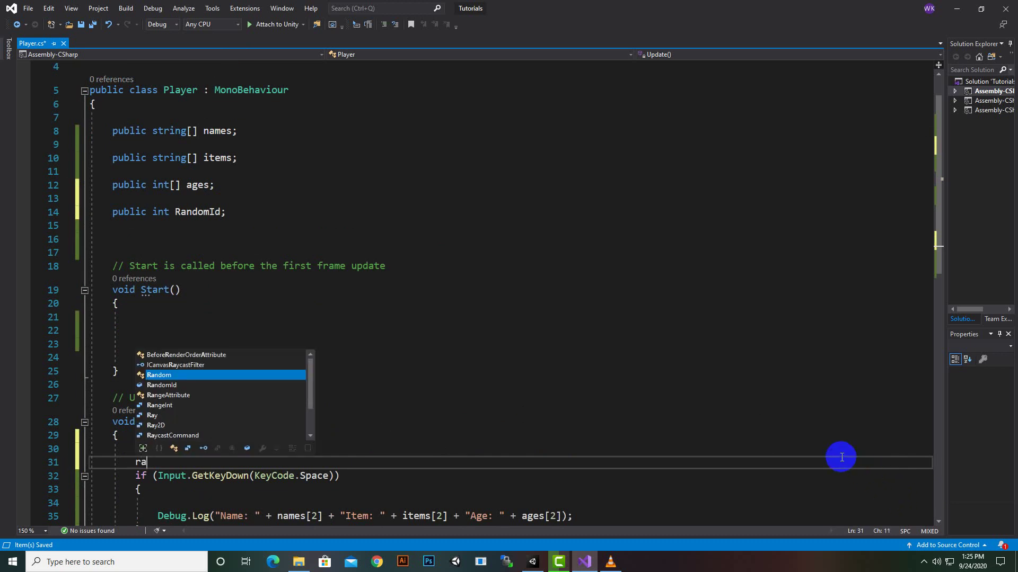
{"action": "key", "text": "Down"}
{"action": "key", "text": "Tab"}
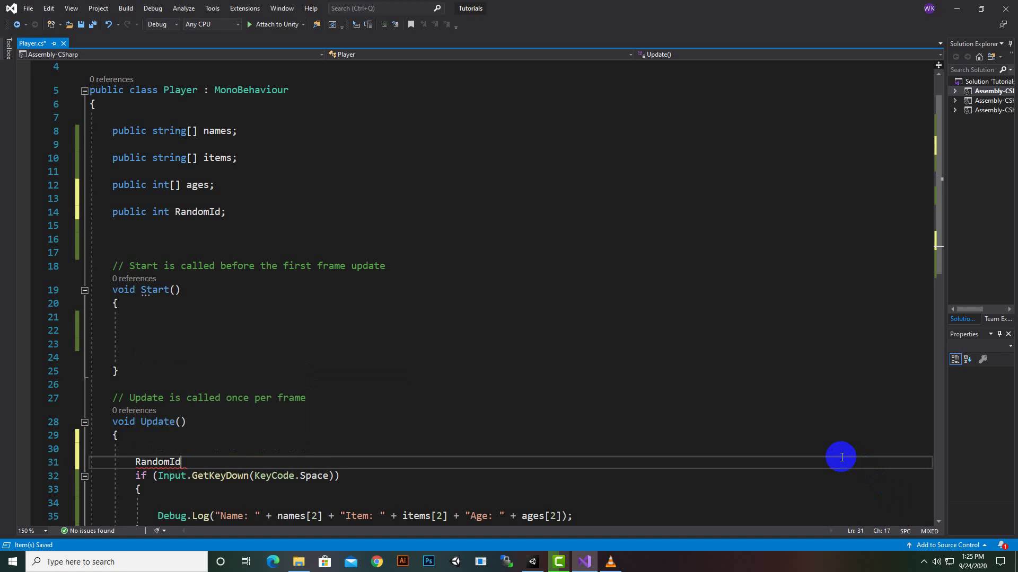
{"action": "type", "text": "= R"}
{"action": "type", "text": "a"}
{"action": "key", "text": "Tab"}
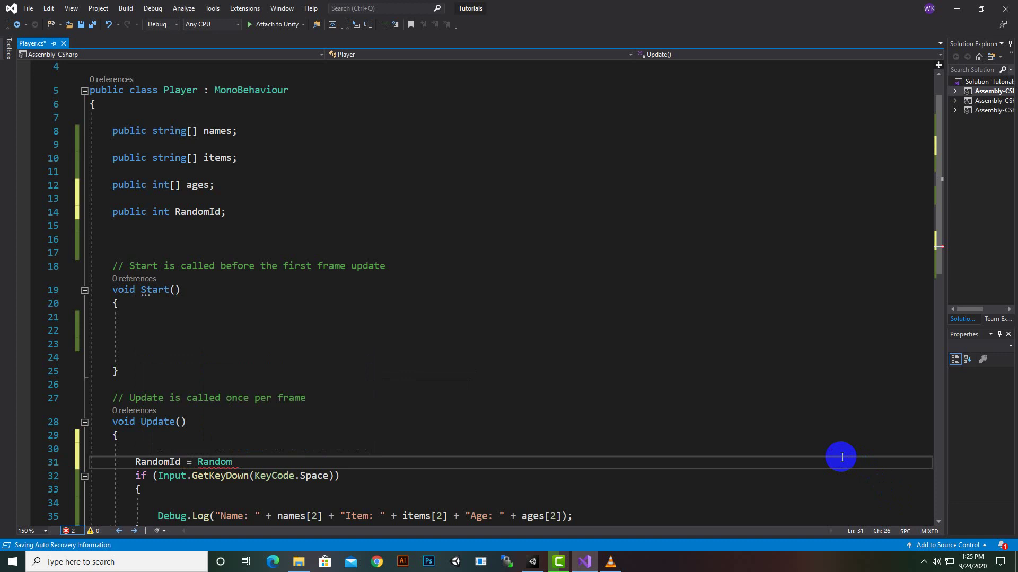
Complete it as Random.Range(0, names.Length); followed by a blank line
{"action": "type", "text": ".ra"}
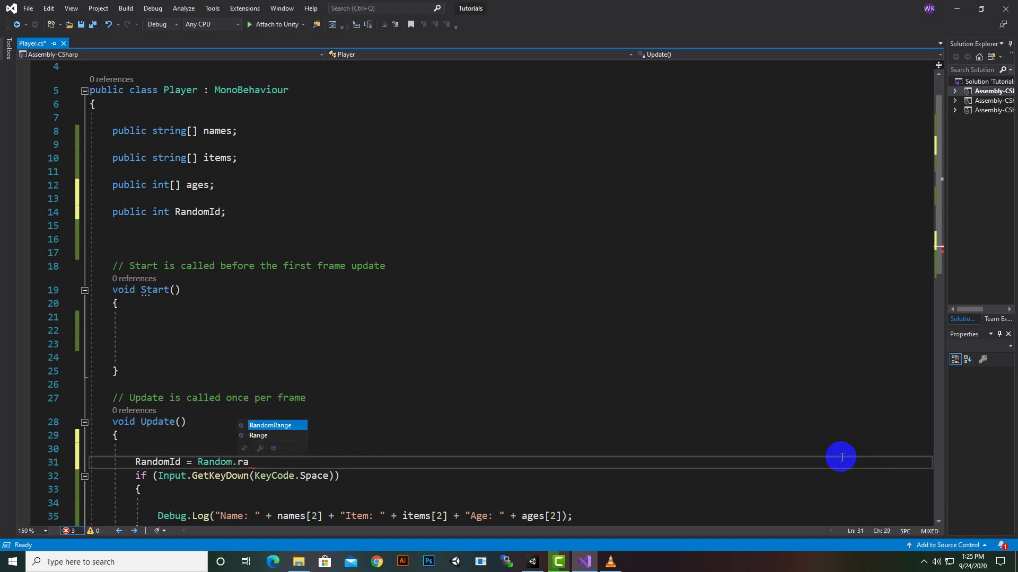
{"action": "key", "text": "Down"}
{"action": "key", "text": "Tab"}
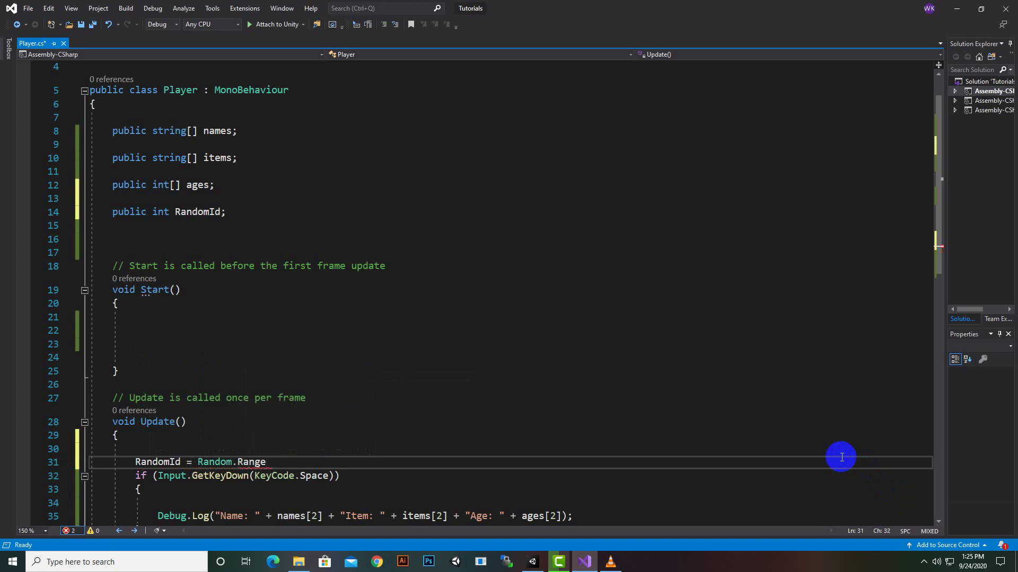
{"action": "type", "text": "(0, "}
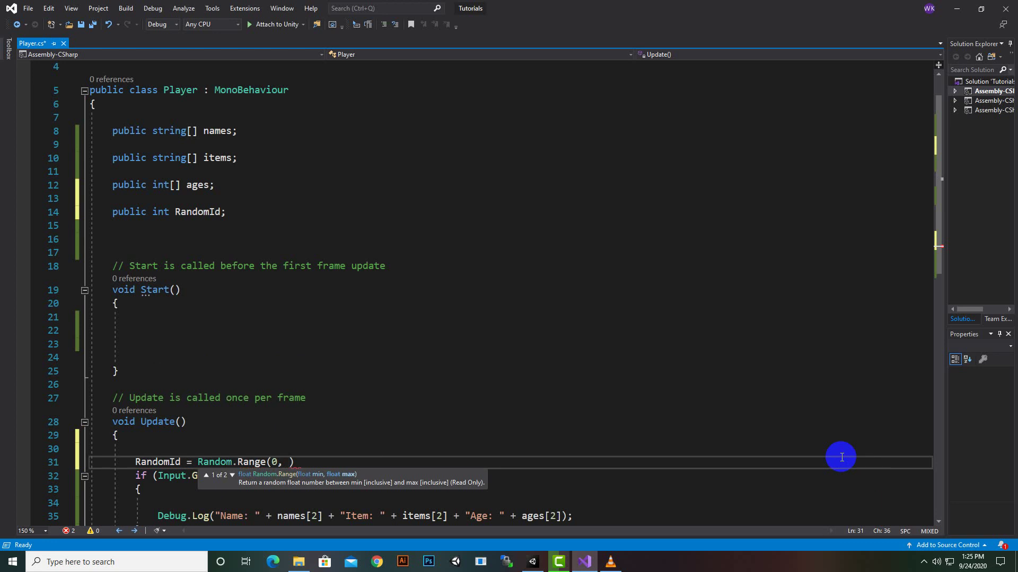
{"action": "type", "text": "na"}
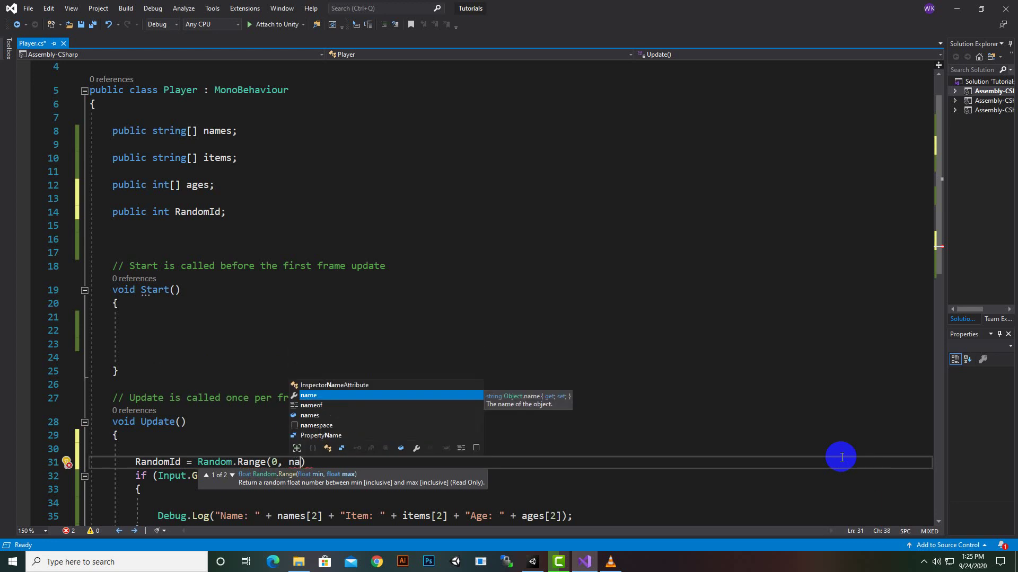
{"action": "key", "text": "Down"}
{"action": "key", "text": "Down"}
{"action": "key", "text": "Tab"}
{"action": "type", "text": "."}
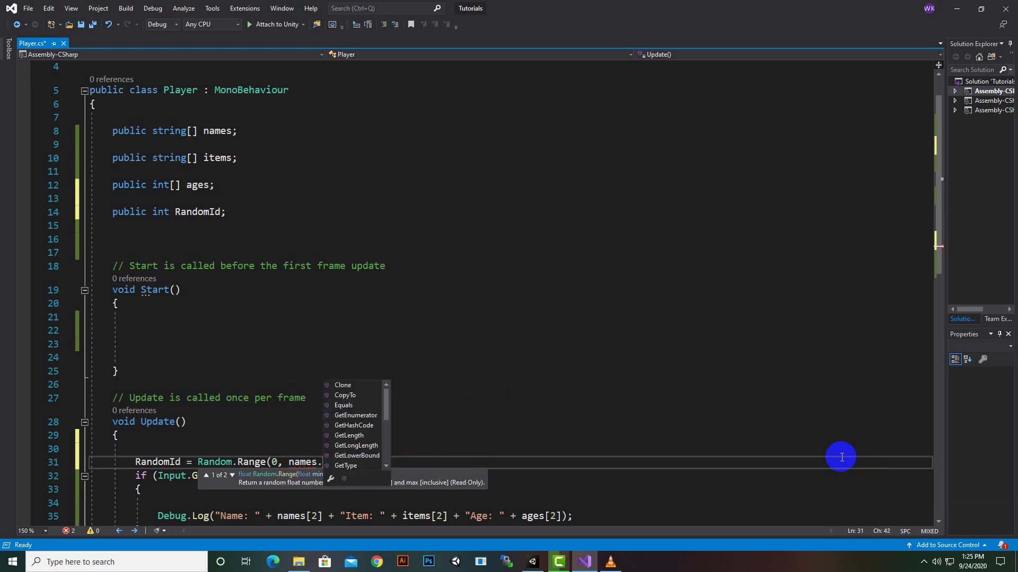
{"action": "type", "text": "l"}
{"action": "key", "text": "Tab"}
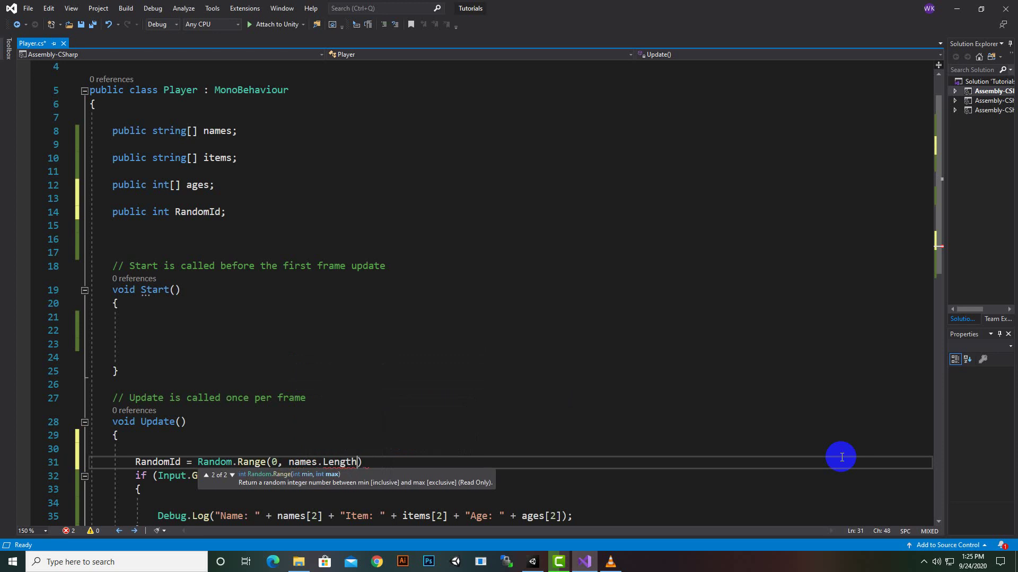
{"action": "type", "text": ");"}
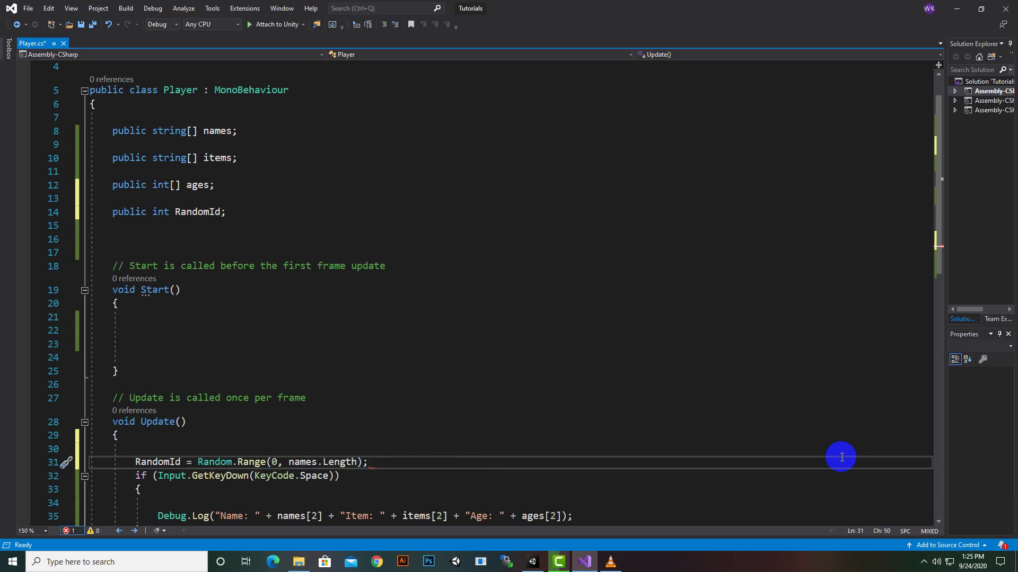
{"action": "scroll", "coordinate": [827, 450], "scroll_direction": "down", "scroll_amount": 2}
{"action": "key", "text": "Return"}
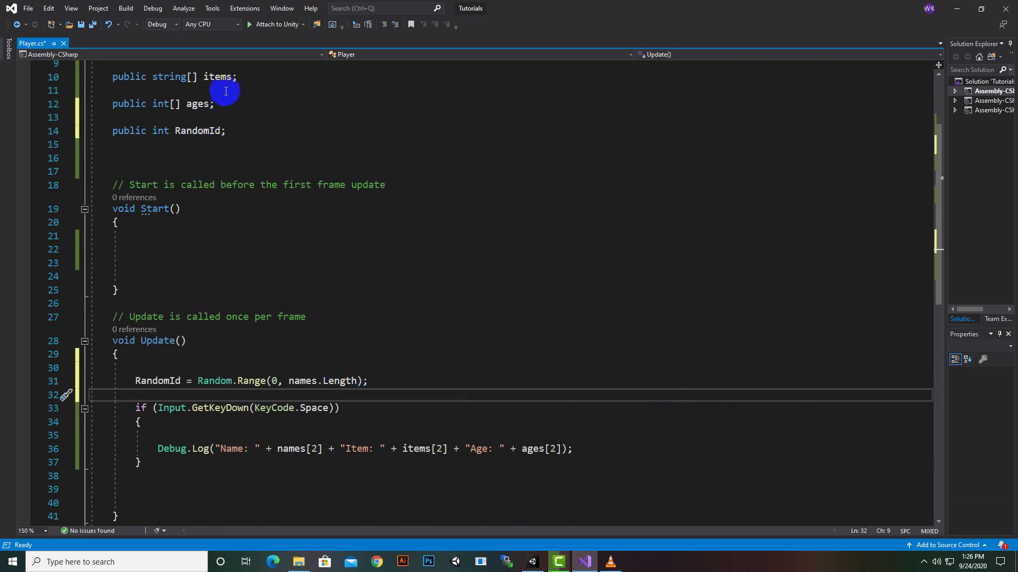
In the Debug.Log line, replace the fixed [2] index on names, items and ages with RandomId
{"action": "scroll", "coordinate": [225, 145], "scroll_direction": "up", "scroll_amount": 1}
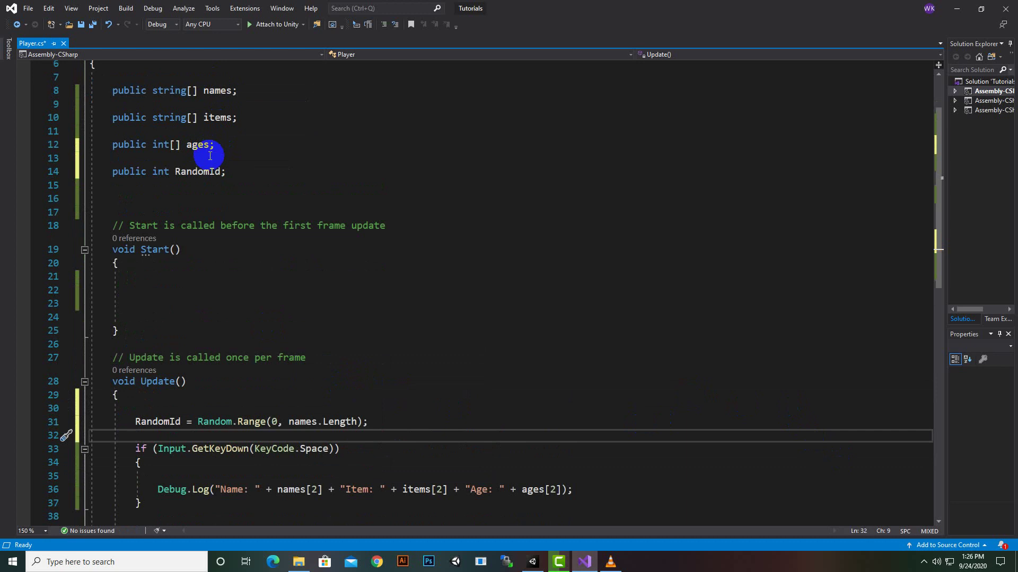
{"action": "scroll", "coordinate": [273, 187], "scroll_direction": "down", "scroll_amount": 1}
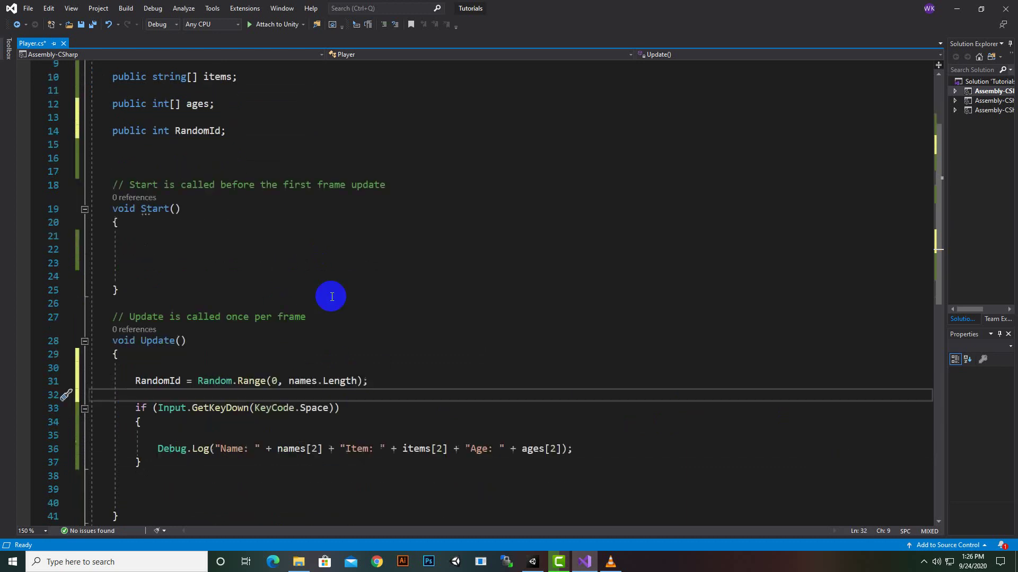
{"action": "scroll", "coordinate": [332, 296], "scroll_direction": "down", "scroll_amount": 1}
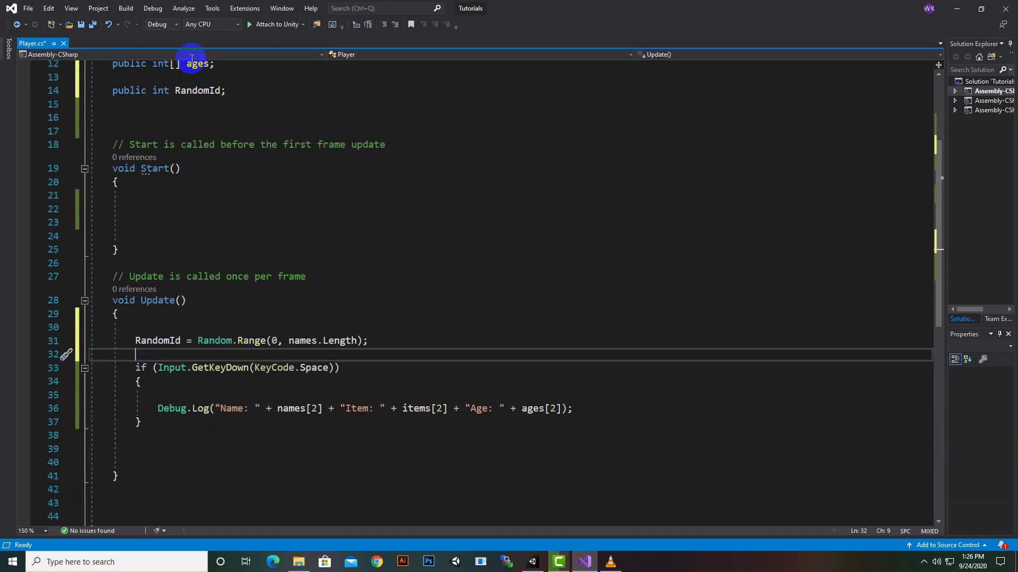
{"action": "scroll", "coordinate": [262, 382], "scroll_direction": "down", "scroll_amount": 1}
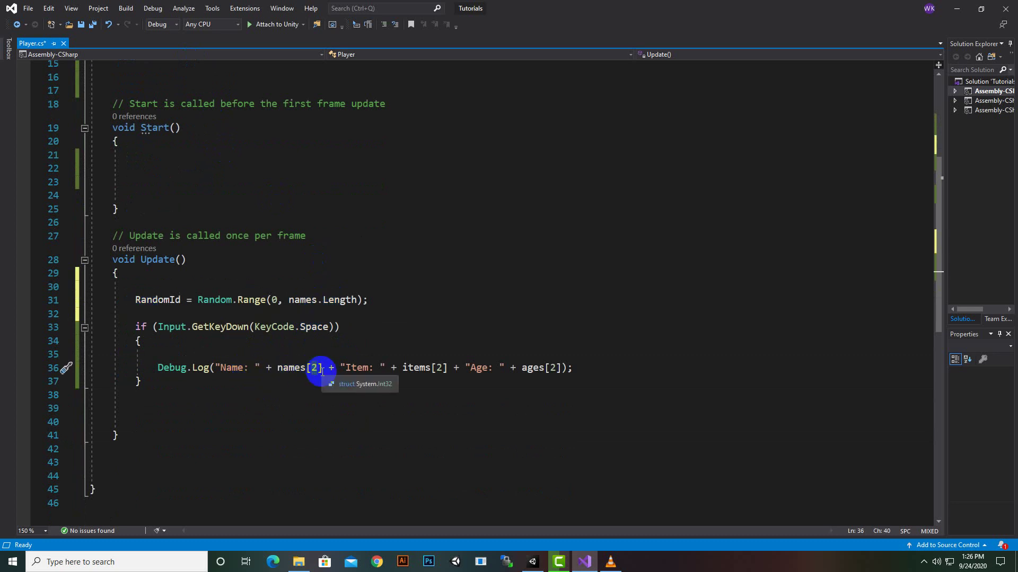
{"action": "type", "text": "r"}
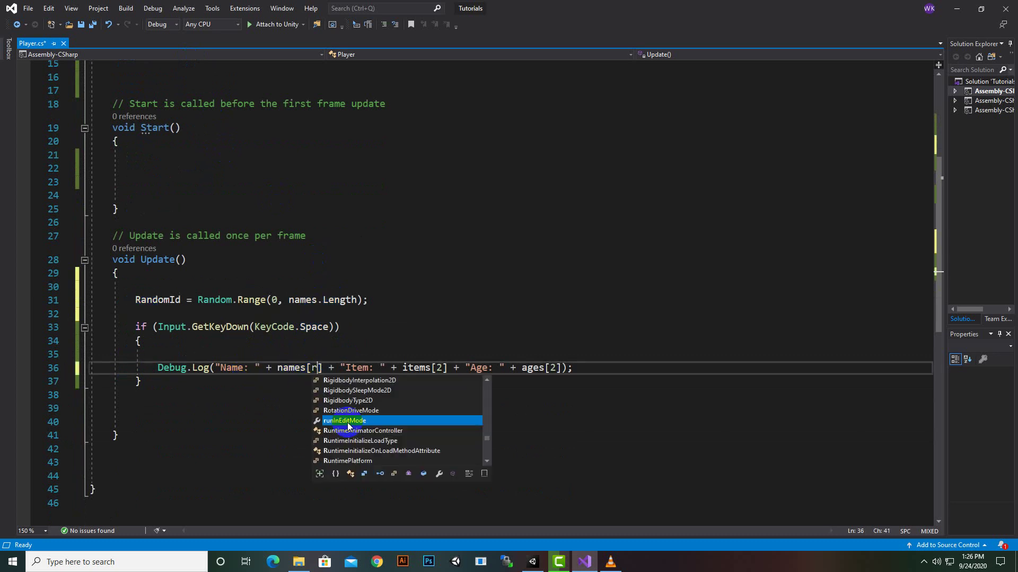
{"action": "type", "text": "a"}
{"action": "key", "text": "Tab"}
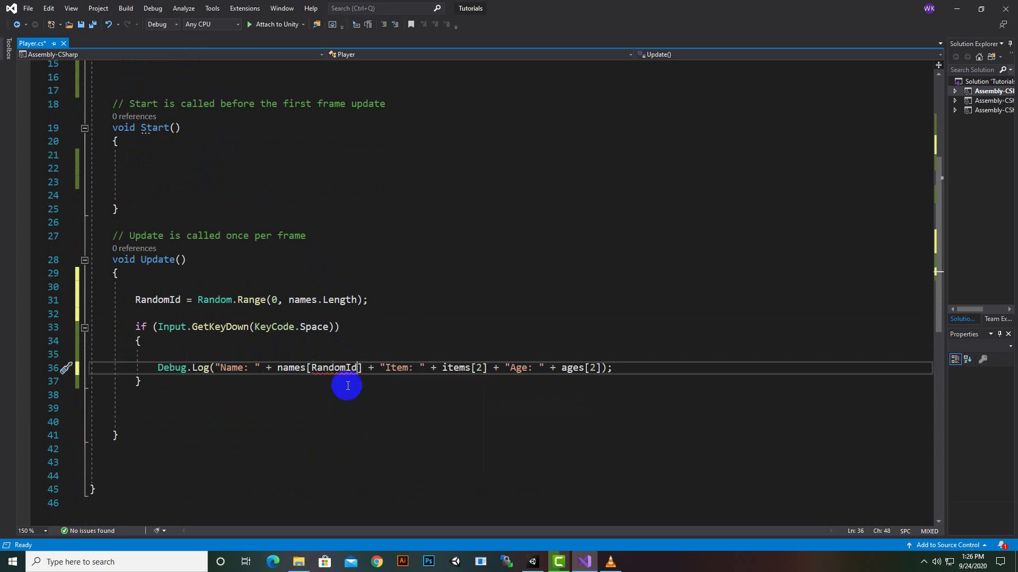
{"action": "double_click", "coordinate": [478, 368]}
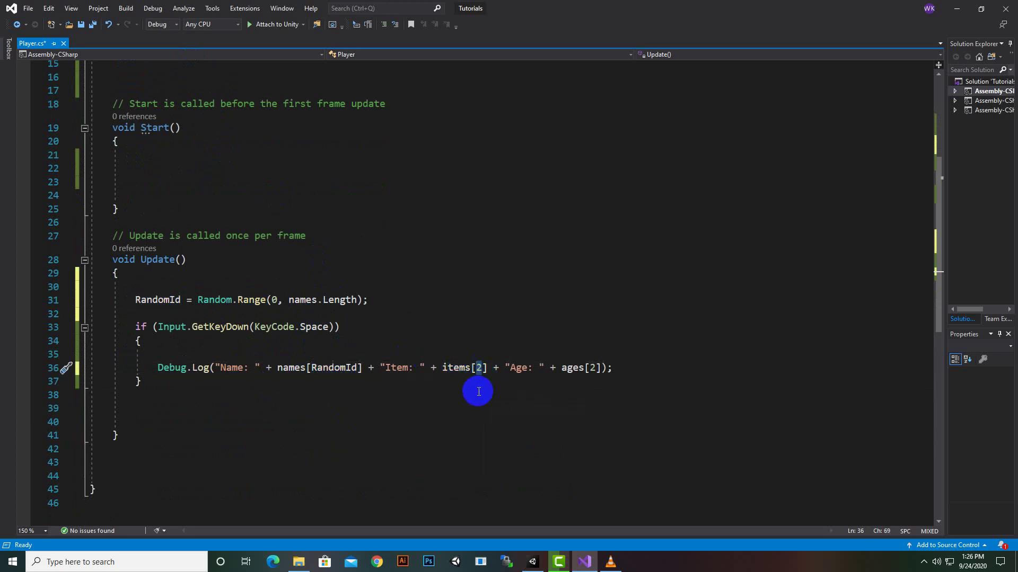
{"action": "type", "text": "ran"}
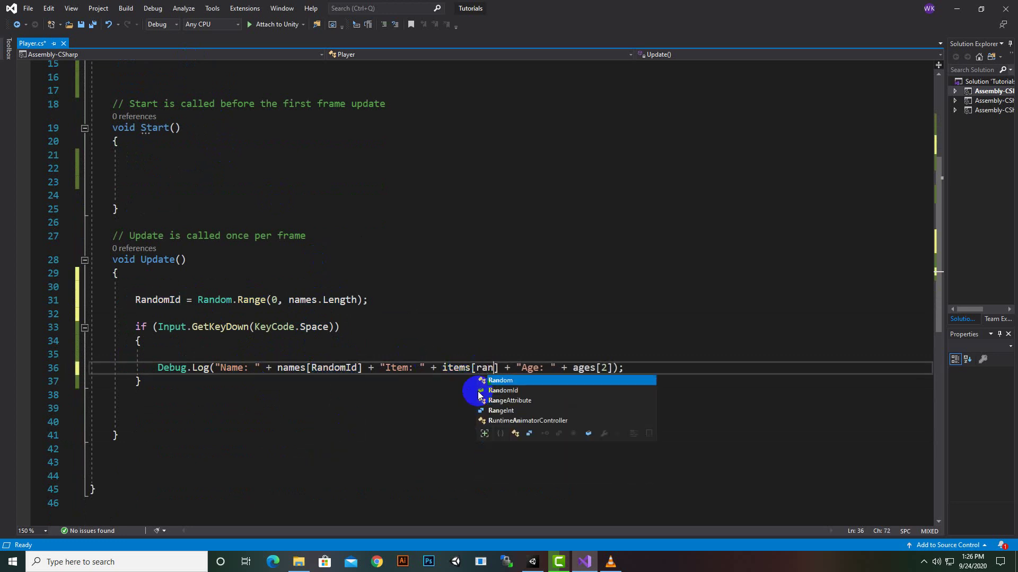
{"action": "type", "text": "d"}
{"action": "double_click", "coordinate": [501, 390]}
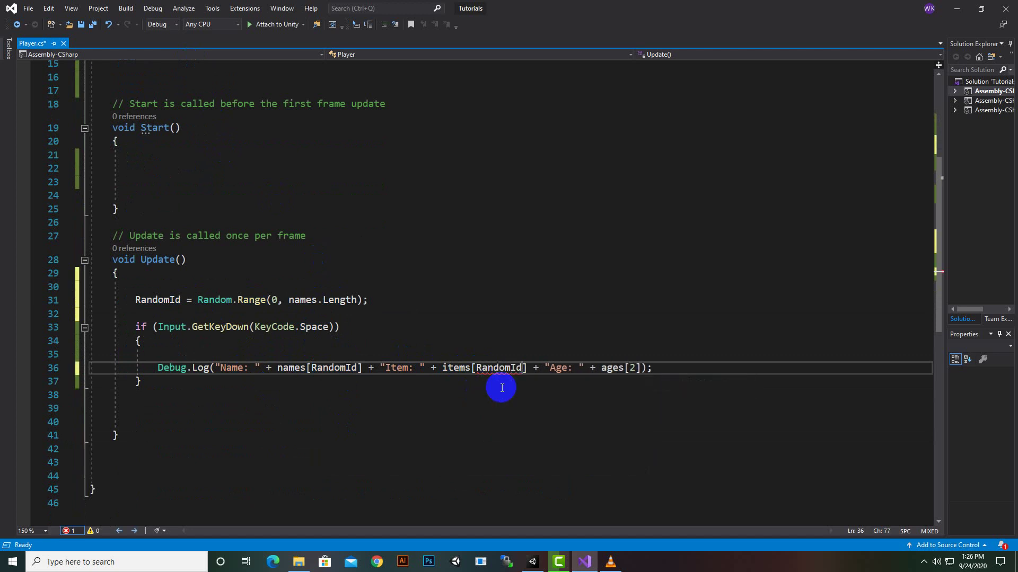
{"action": "double_click", "coordinate": [632, 367]}
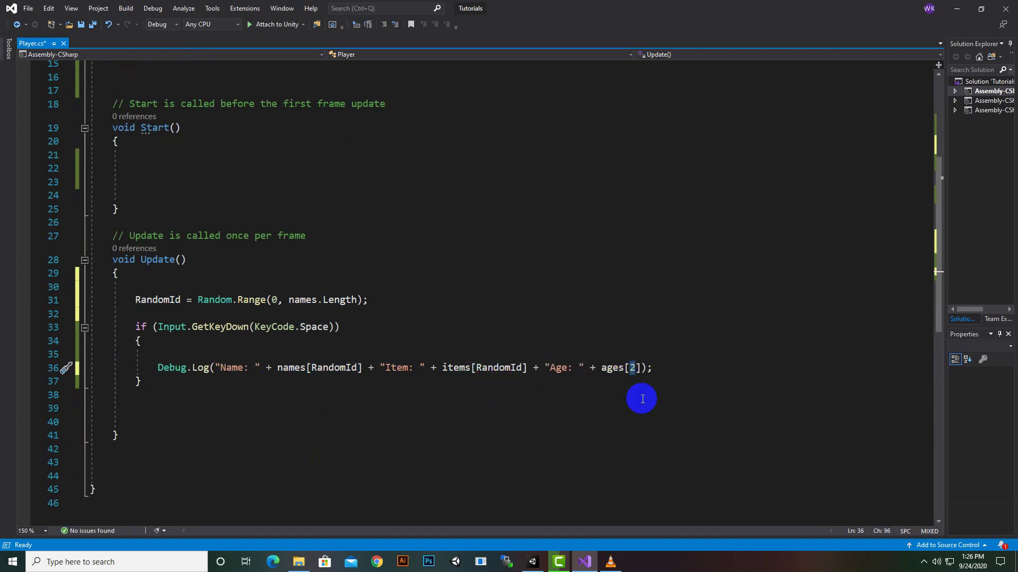
{"action": "type", "text": "ra"}
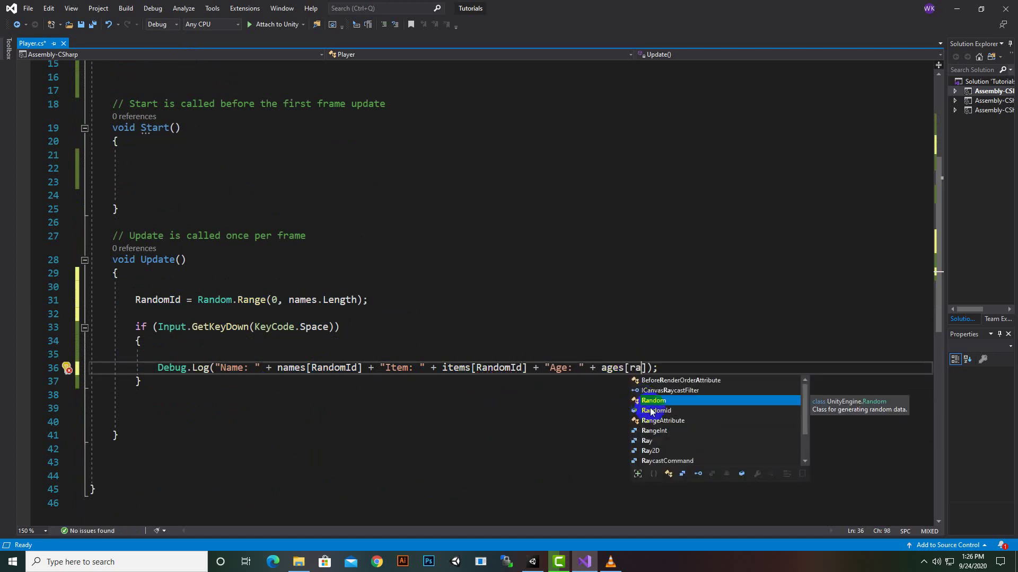
{"action": "double_click", "coordinate": [652, 410]}
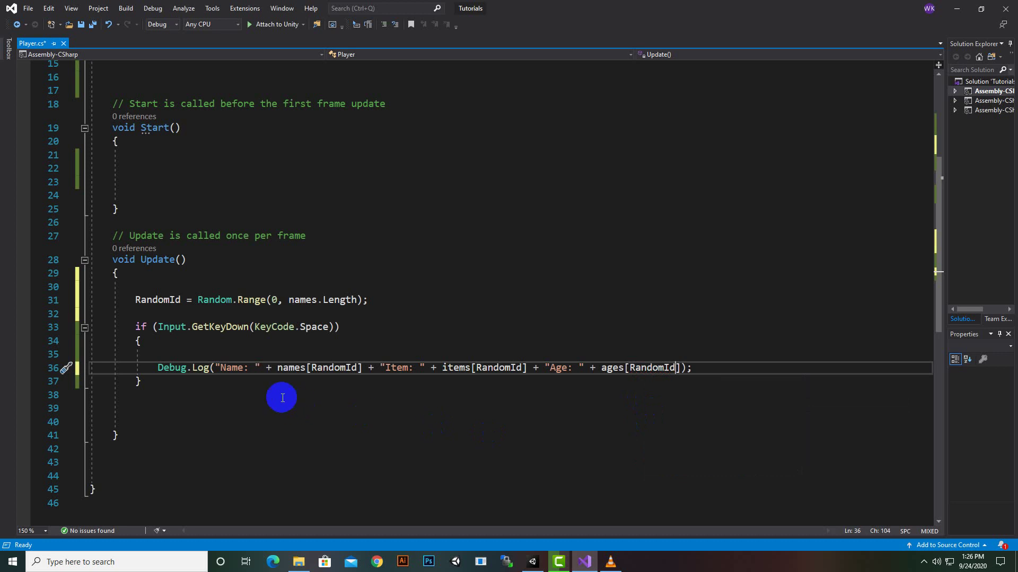
Add Debug.Log(RandomId); on empty line 35 and save Player.cs
{"action": "left_click", "coordinate": [199, 354]}
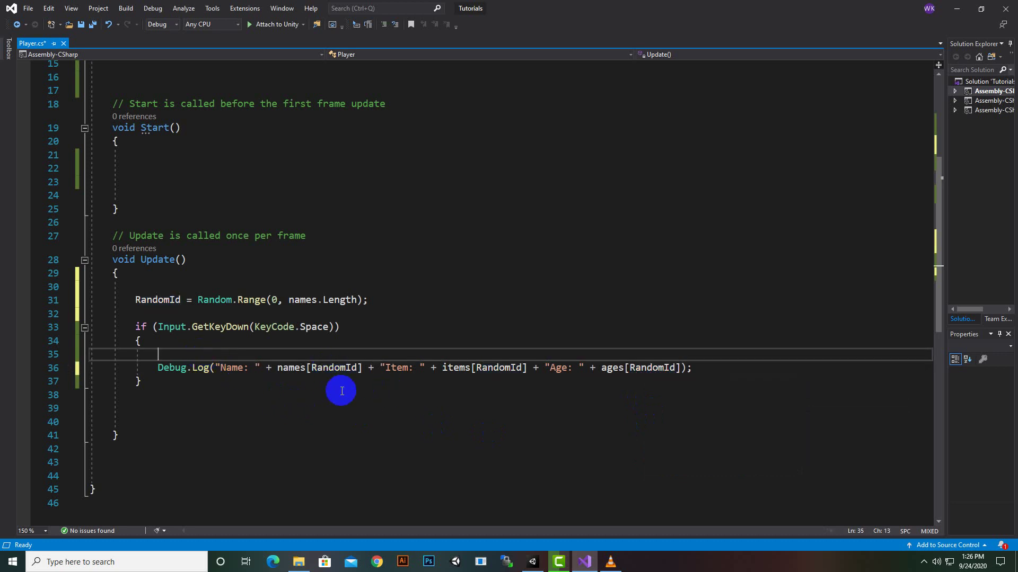
{"action": "type", "text": "r"}
{"action": "key", "text": "BackSpace"}
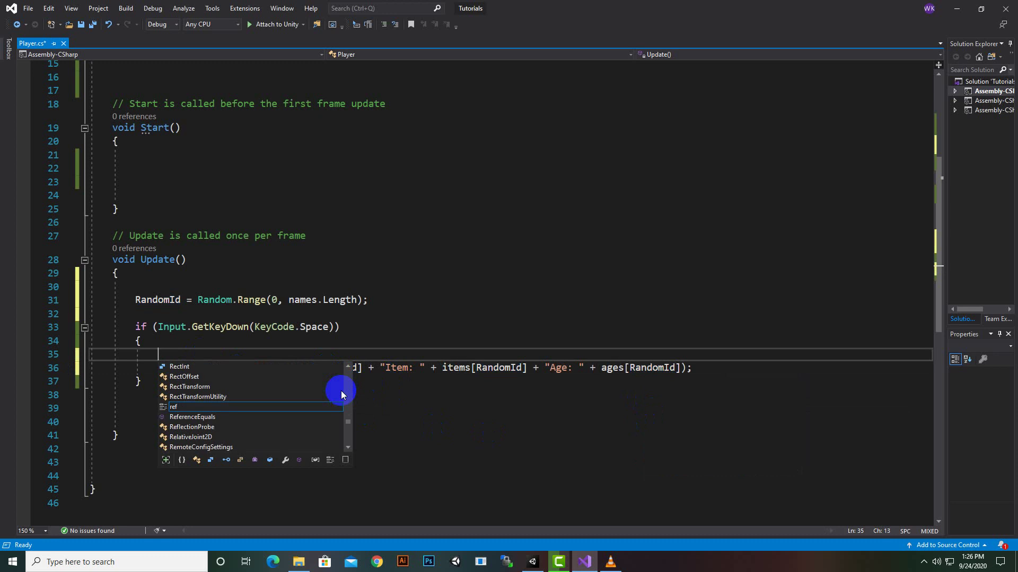
{"action": "type", "text": "de"}
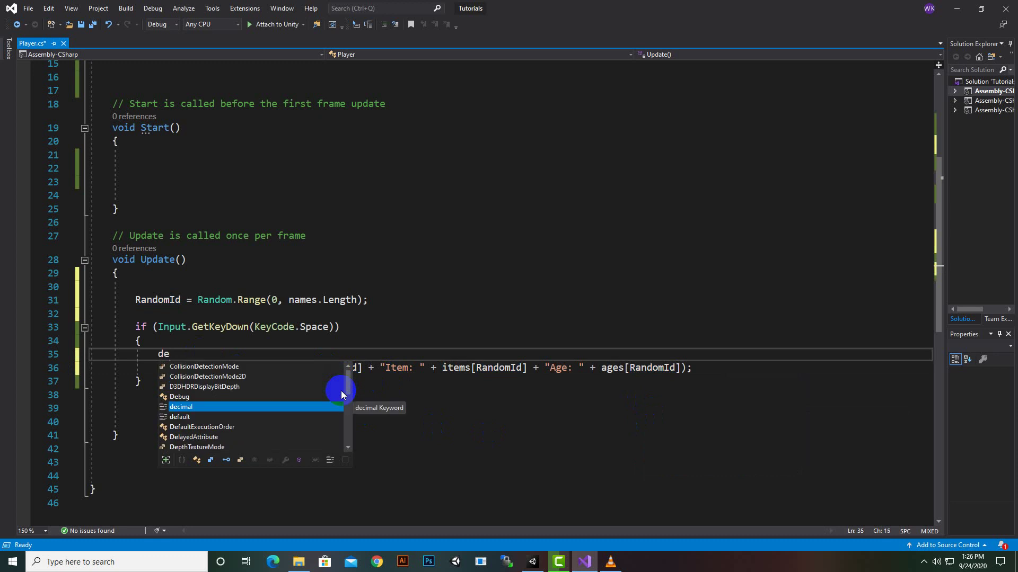
{"action": "key", "text": "Tab"}
{"action": "type", "text": "."}
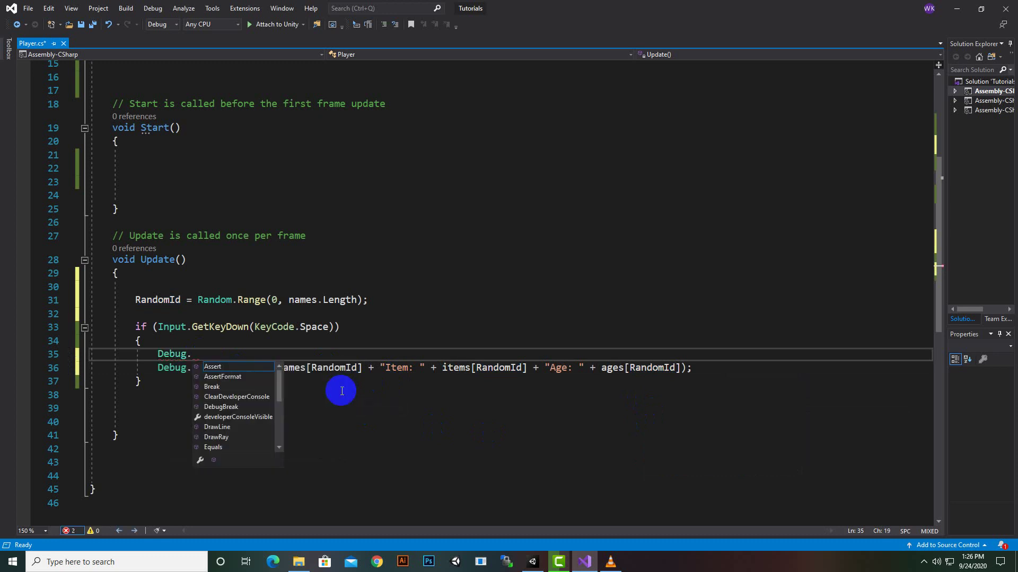
{"action": "type", "text": "Lo"}
{"action": "key", "text": "Tab"}
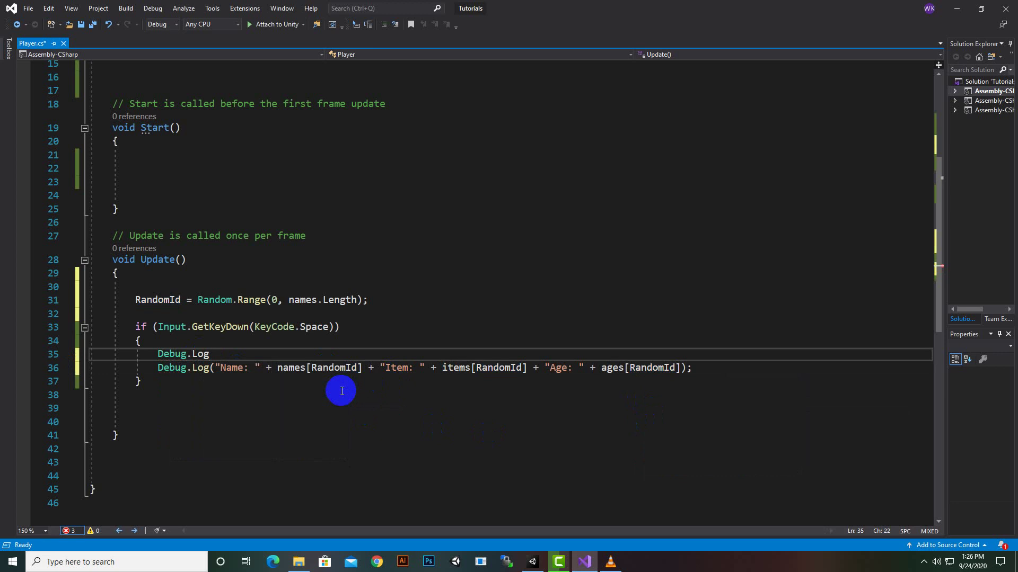
{"action": "type", "text": "(ra"}
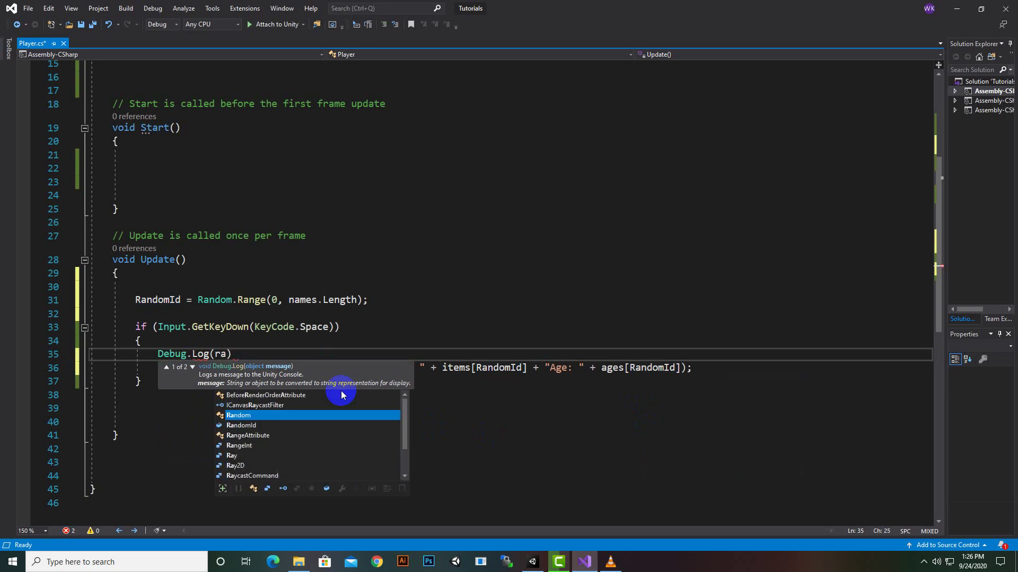
{"action": "key", "text": "Down"}
{"action": "key", "text": "Tab"}
{"action": "type", "text": ")"}
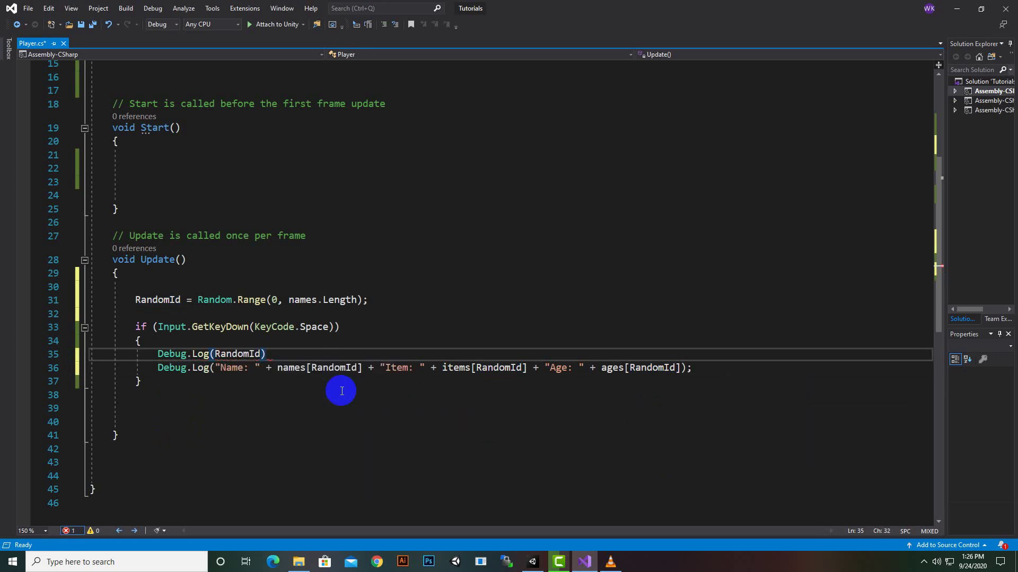
{"action": "type", "text": ";"}
{"action": "key", "text": "ctrl+s"}
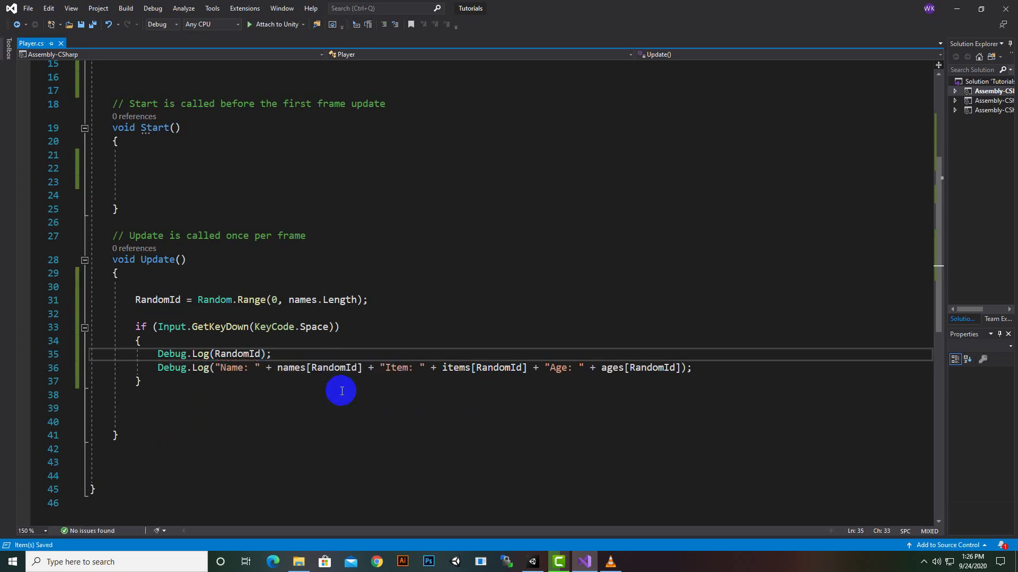
In Unity, clear the Console and run a first Play test, then stop it
{"action": "left_click", "coordinate": [533, 558]}
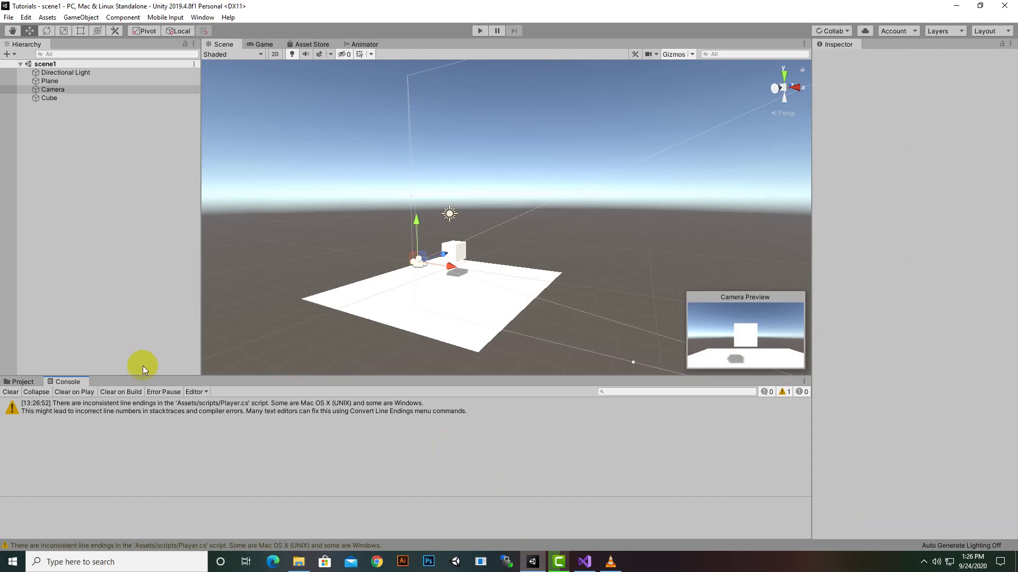
{"action": "left_click", "coordinate": [10, 391]}
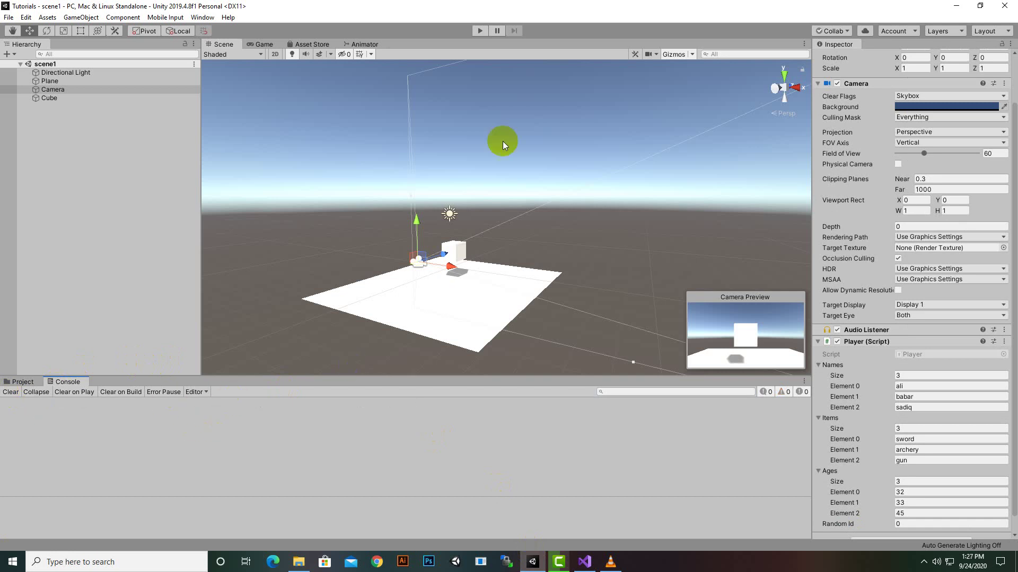
{"action": "left_click", "coordinate": [479, 31]}
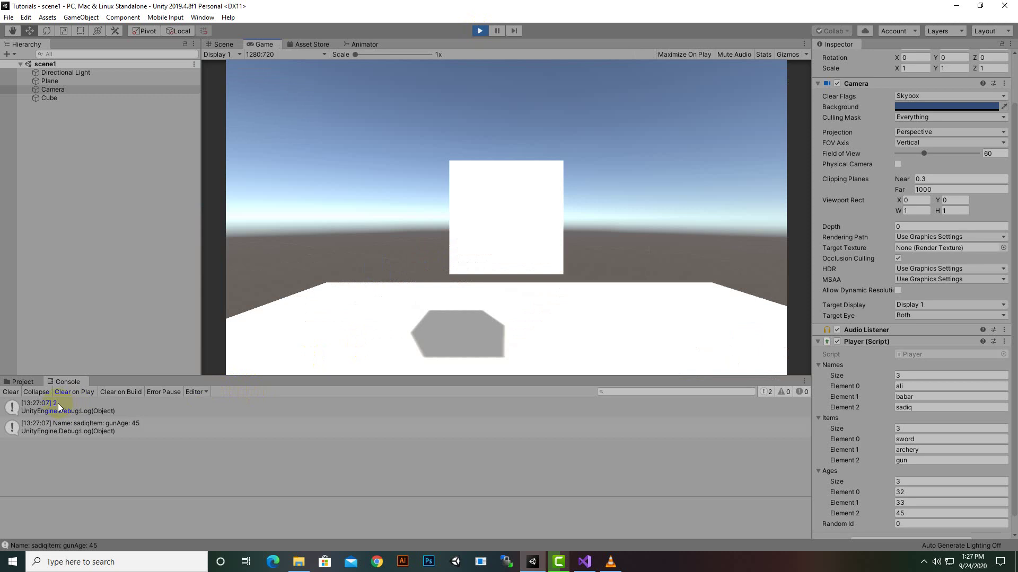
{"action": "left_click", "coordinate": [908, 408]}
{"action": "key", "text": "Return"}
{"action": "left_click", "coordinate": [480, 31]}
Clear the Console and run a second Play test, logging index 0 with ali, sword and 32
{"action": "left_click", "coordinate": [11, 392]}
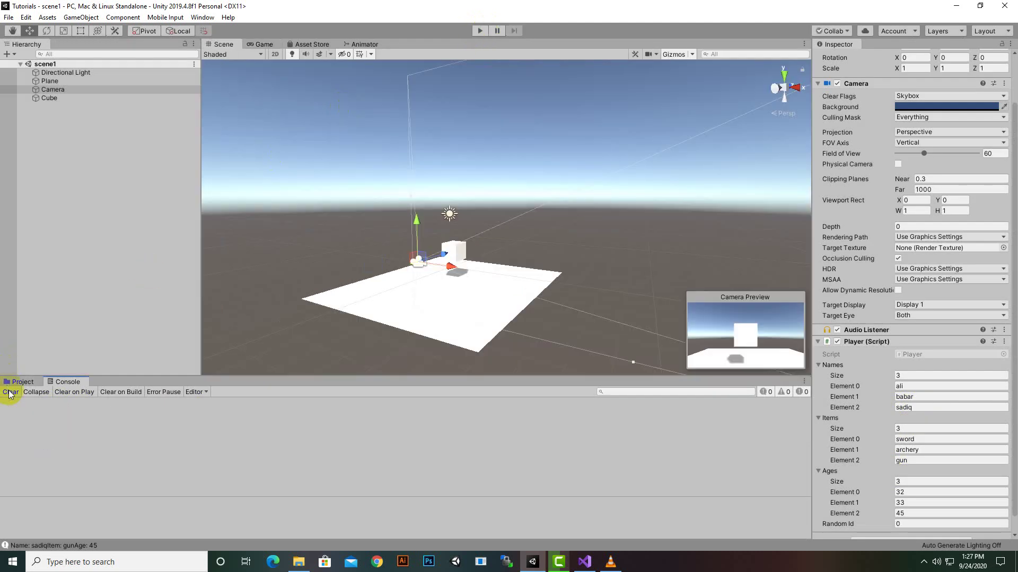
{"action": "left_click", "coordinate": [480, 31]}
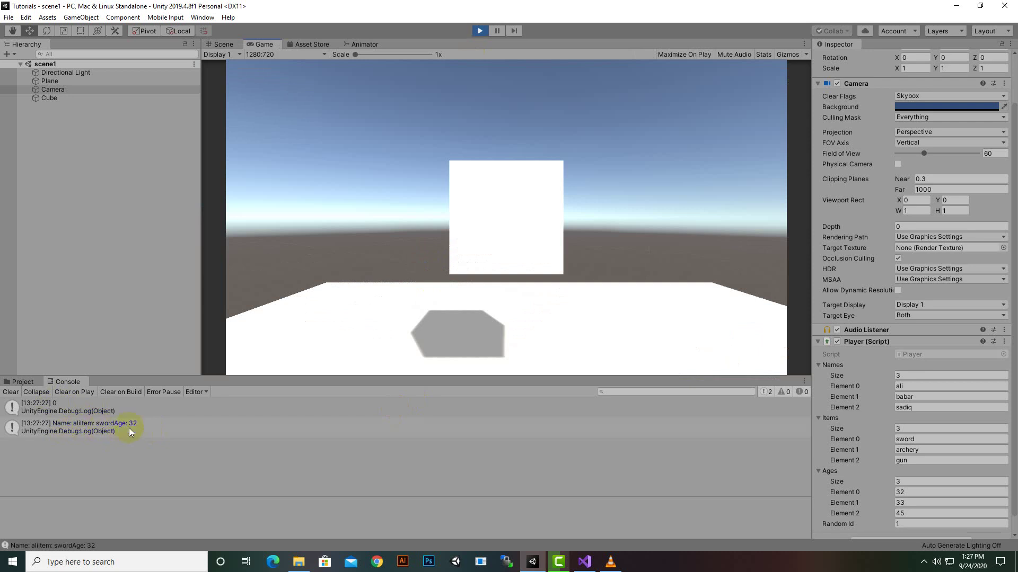
{"action": "left_click", "coordinate": [479, 30]}
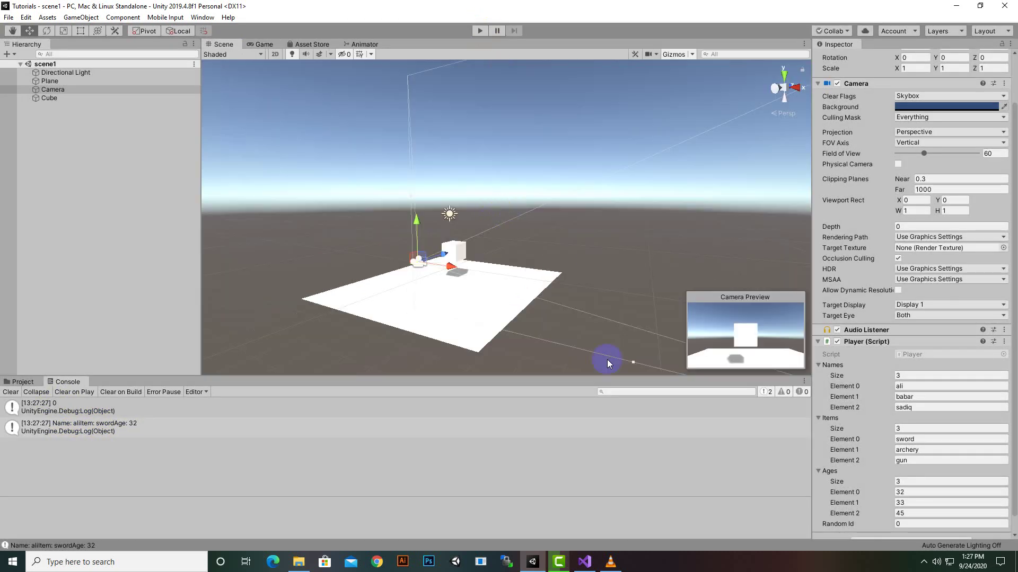
Return to Visual Studio and scroll through Player.cs's Update logging code
{"action": "left_click", "coordinate": [585, 561]}
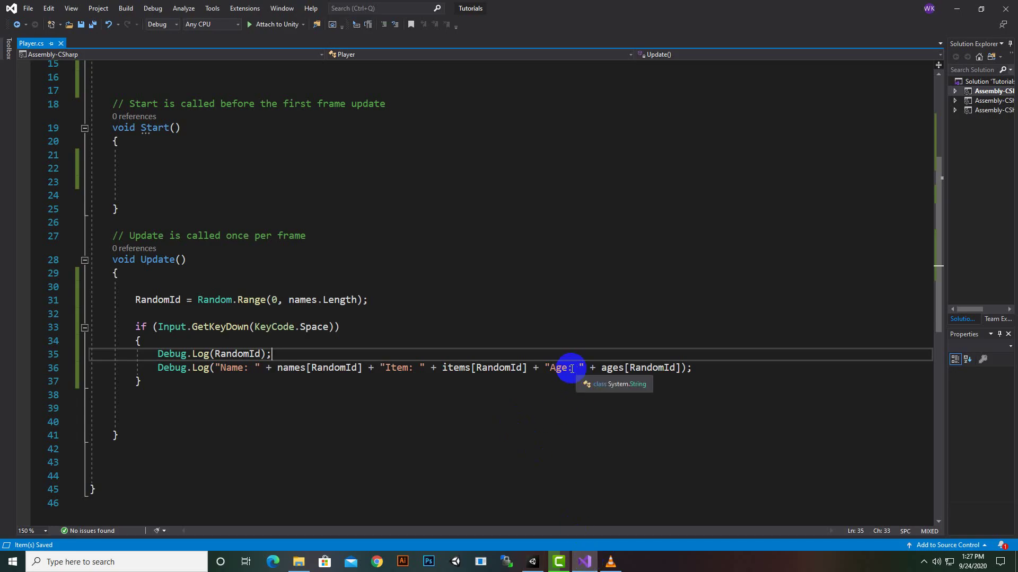
{"action": "scroll", "coordinate": [361, 324], "scroll_direction": "up", "scroll_amount": 5}
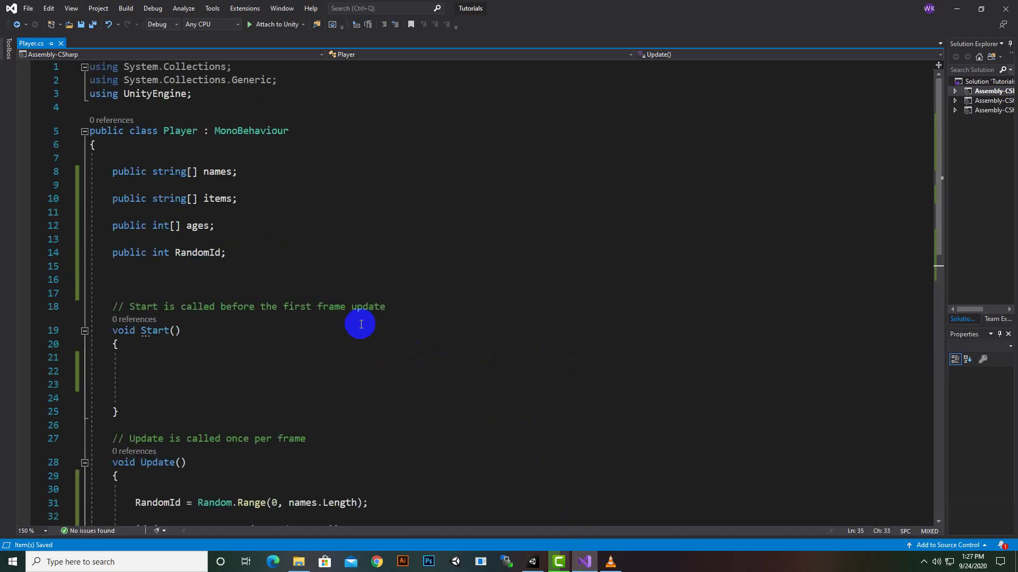
{"action": "scroll", "coordinate": [361, 324], "scroll_direction": "down", "scroll_amount": 6}
{"action": "scroll", "coordinate": [356, 324], "scroll_direction": "down", "scroll_amount": 1}
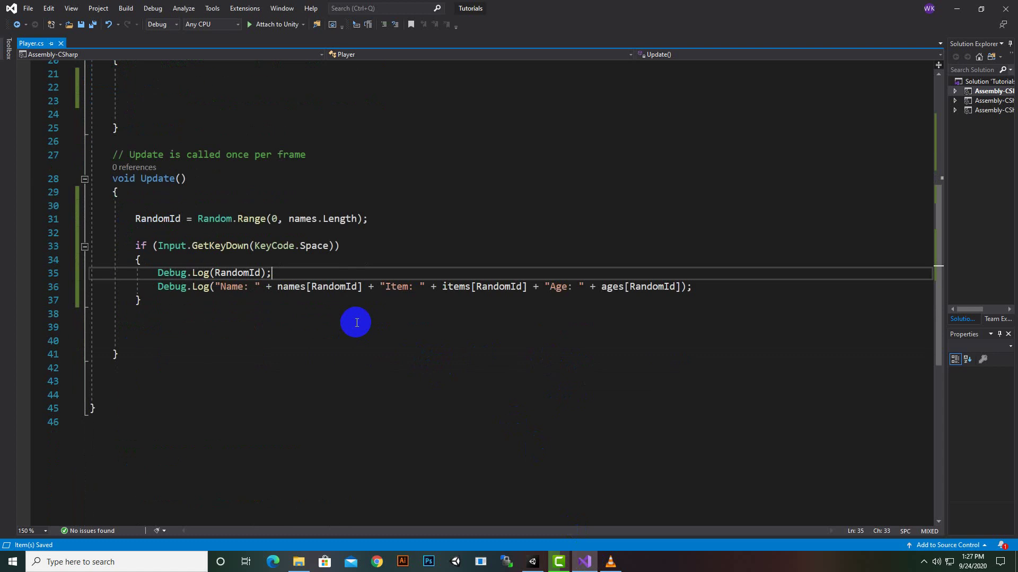